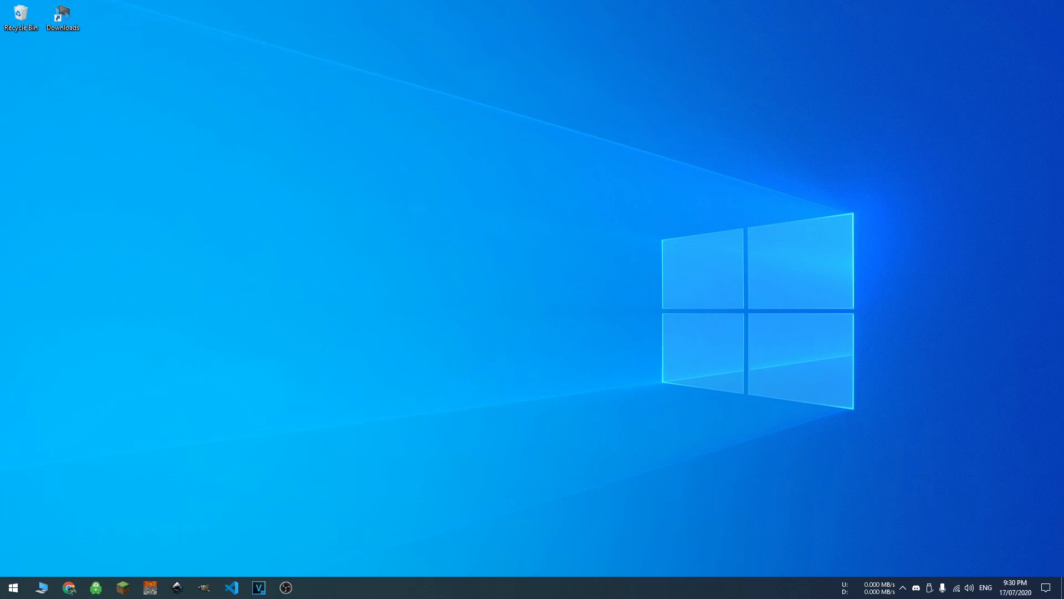
Step: Center the Notepad notes and highlight the 'working windows computer' line and the word HDD
left_click_drag(0, 222, 340, 238)
left_click_drag(458, 257, 339, 257)
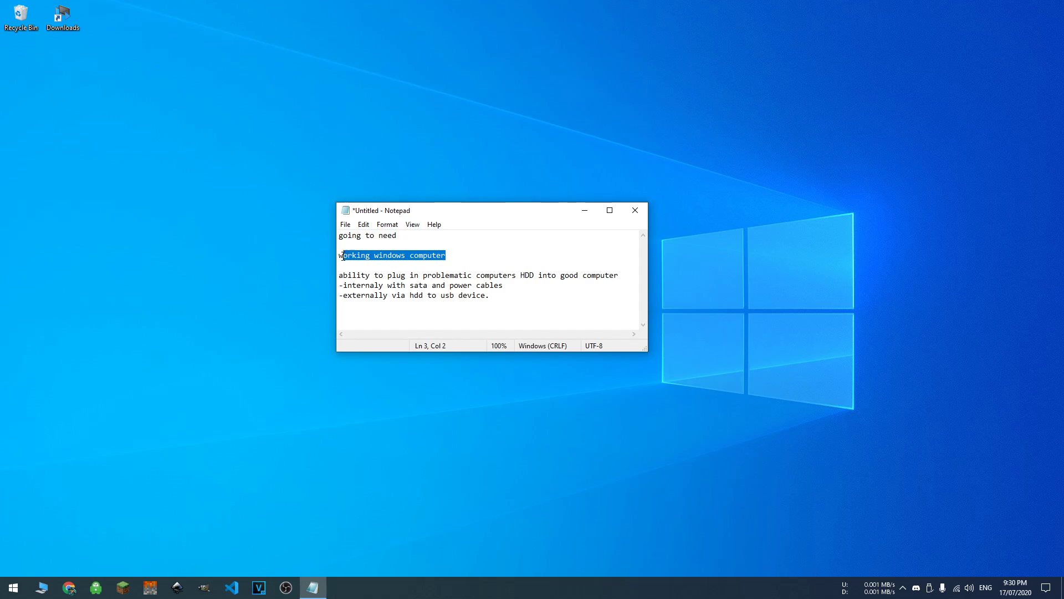
left_click(404, 256)
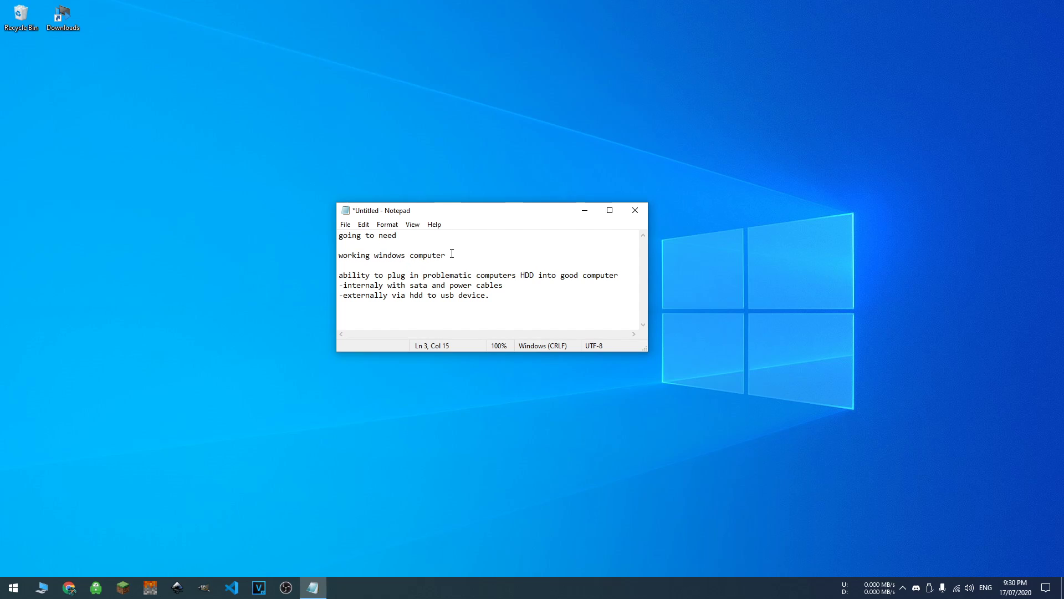
left_click_drag(447, 256, 619, 275)
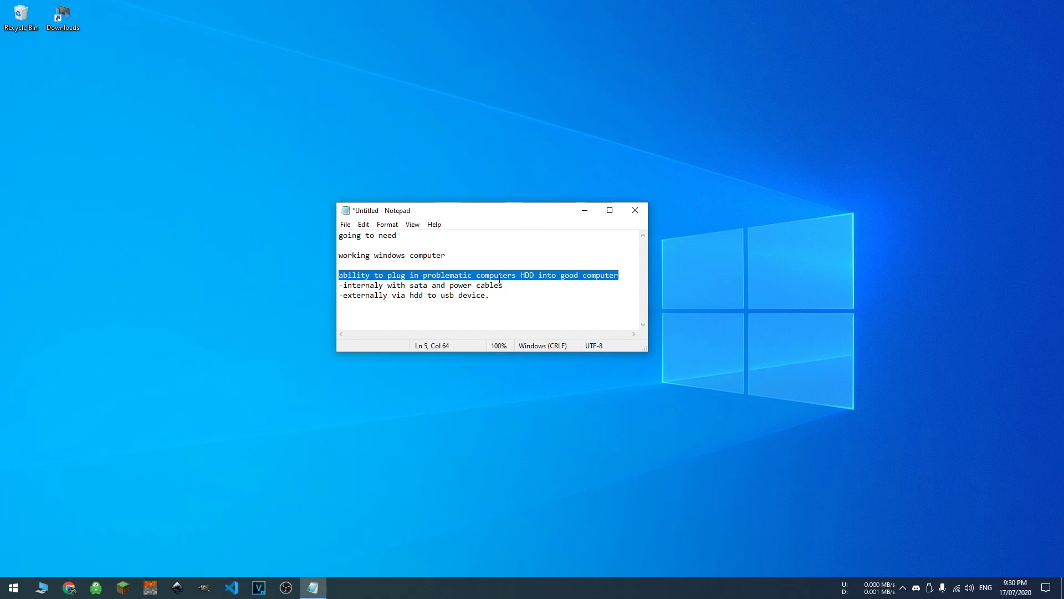
left_click(525, 269)
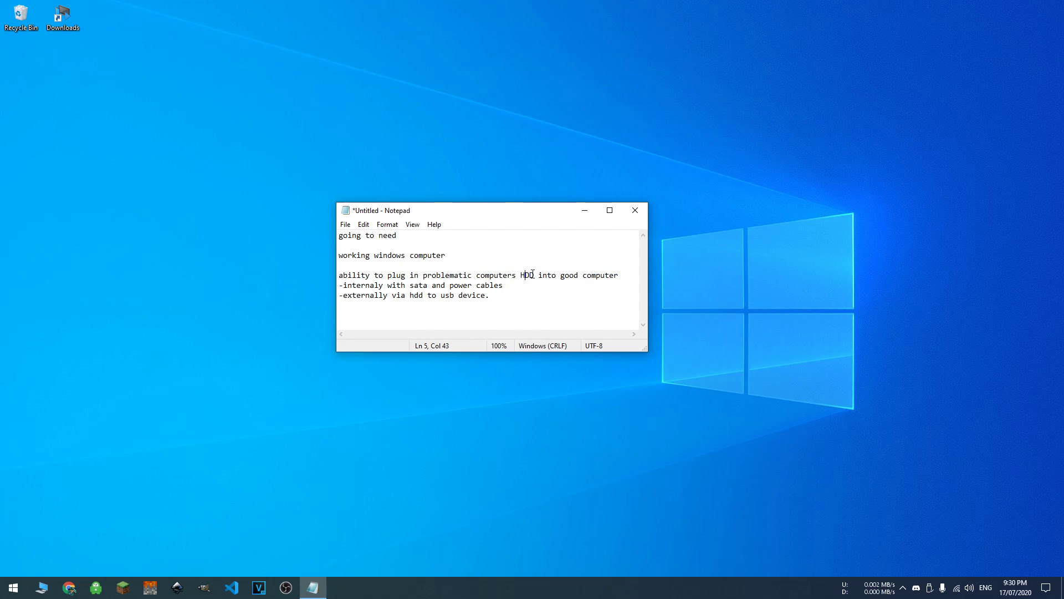
left_click_drag(535, 275, 518, 274)
left_click_drag(339, 255, 432, 258)
left_click(433, 259)
Step: Highlight the internal SATA cable note and the external HDD-to-USB line in the notes
left_click_drag(352, 286, 419, 288)
left_click(429, 285)
left_click_drag(410, 295, 476, 296)
left_click(484, 296)
left_click(495, 295)
Step: Make the Notepad window slightly shorter and park it in the upper-left corner
left_click_drag(561, 218, 571, 256)
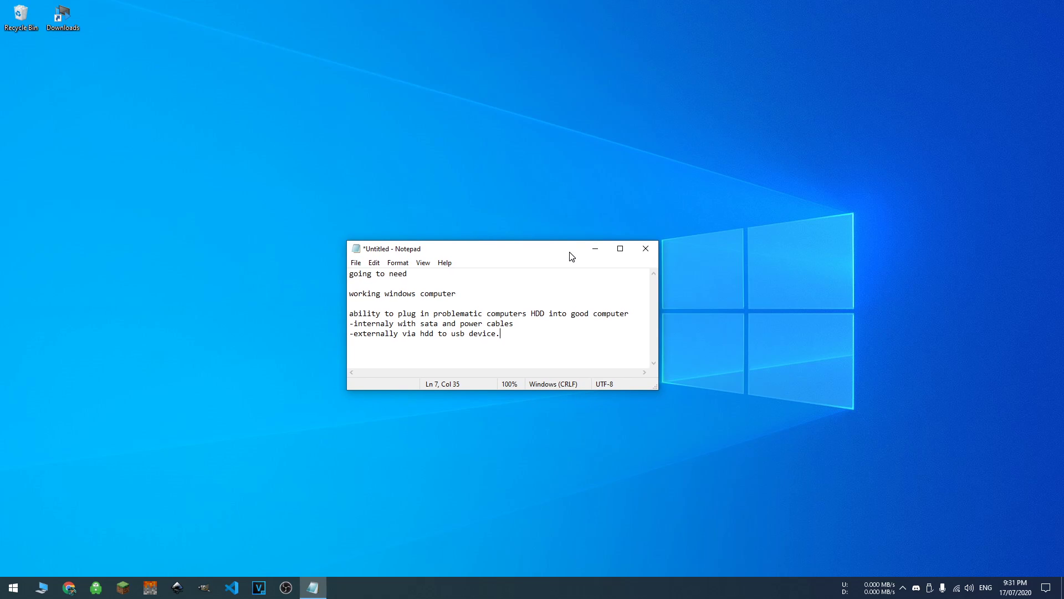
left_click_drag(565, 389, 565, 382)
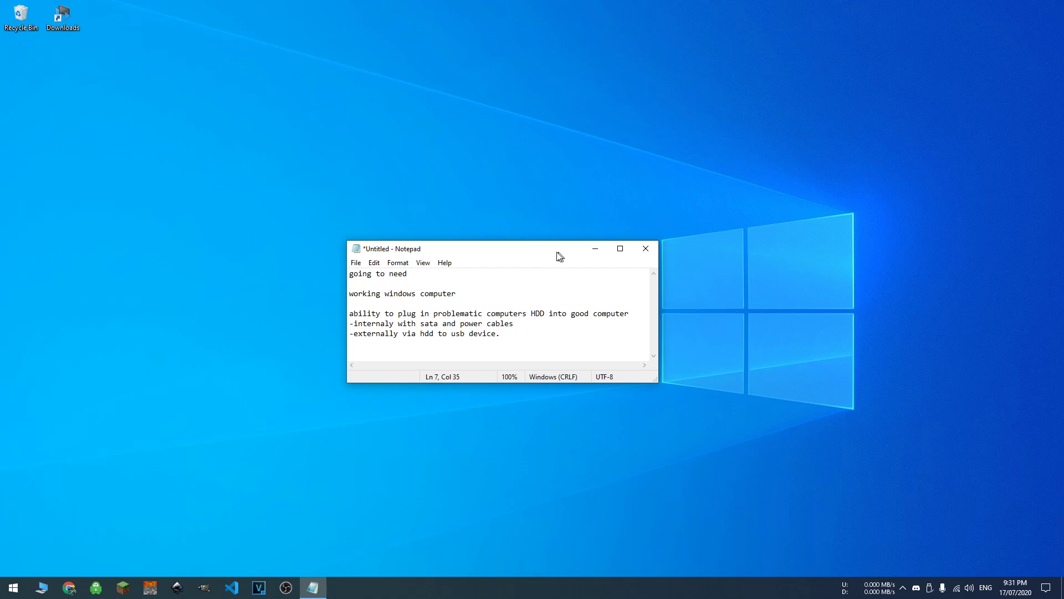
left_click_drag(559, 253, 218, 59)
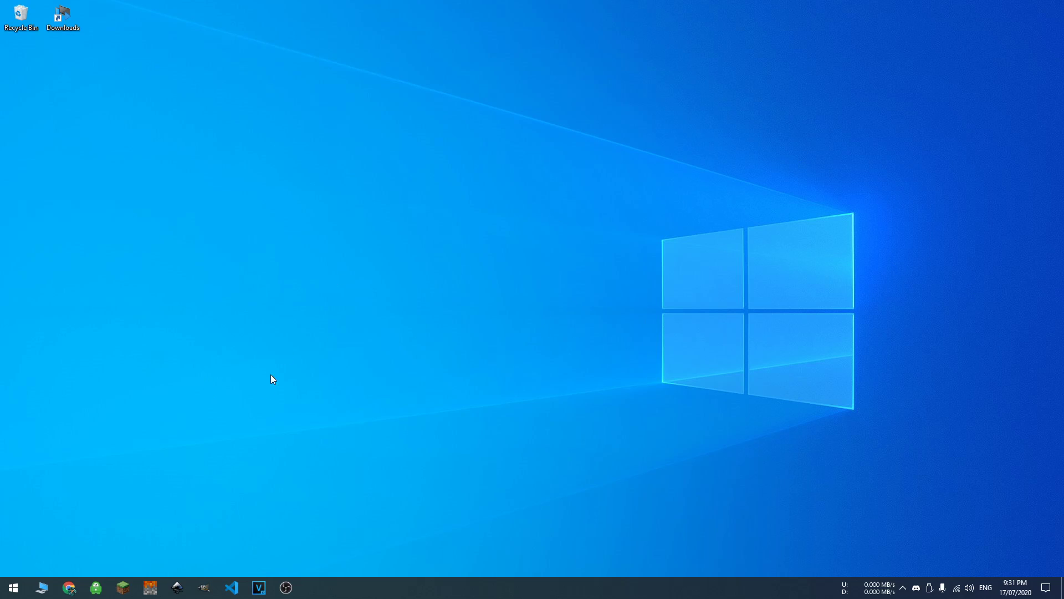
Step: Open the Start menu to show recently added apps and pinned tiles
left_click(6, 592)
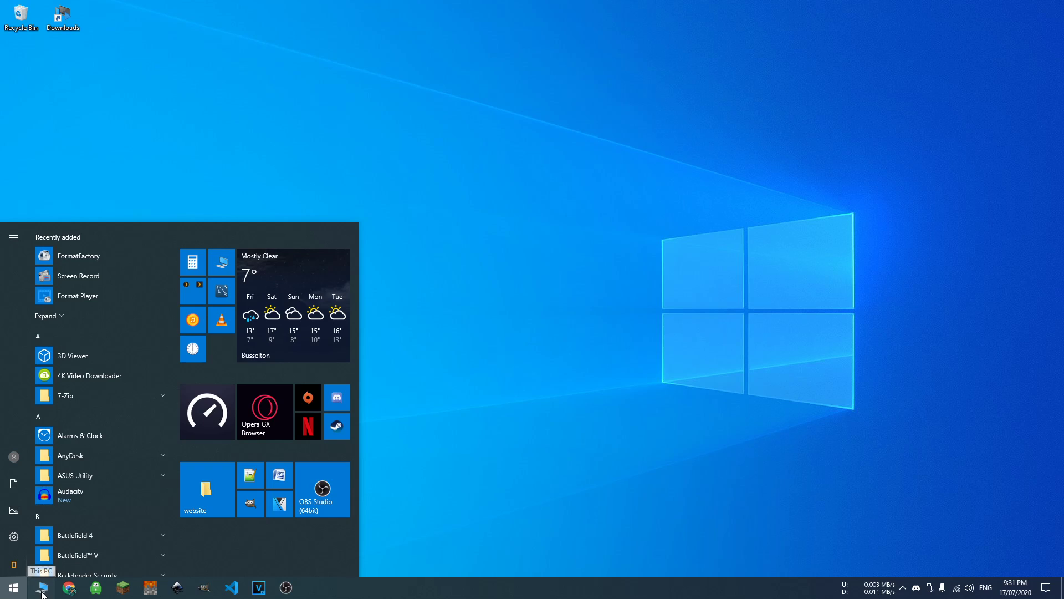
Step: Launch Registry Editor by searching 'regedit' from the Start menu
left_click(10, 591)
left_click(10, 591)
type("regedit")
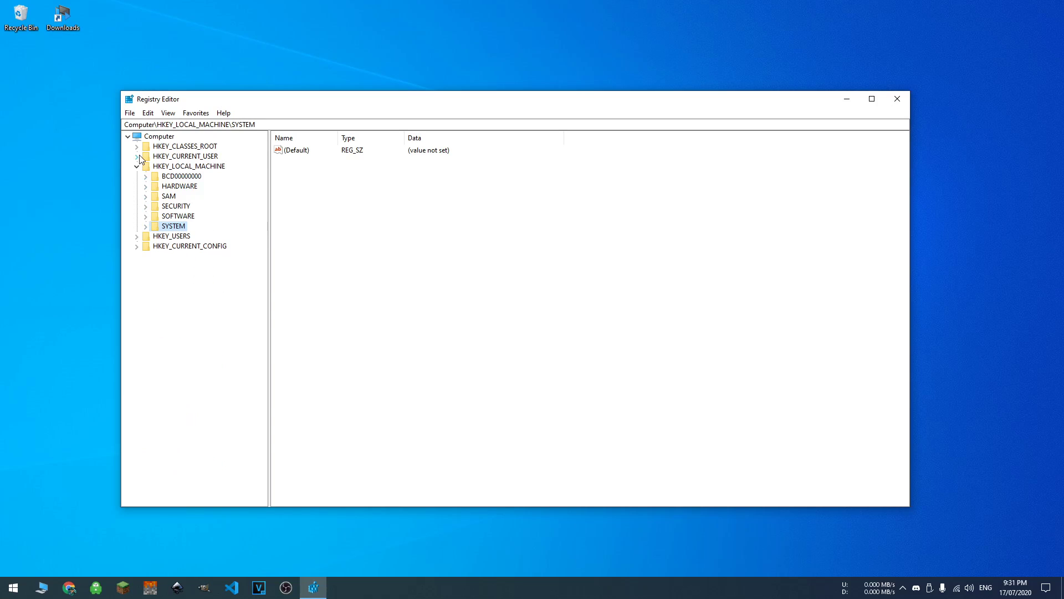
Step: Collapse the registry tree to its top-level hives and select HKEY_LOCAL_MACHINE
left_click(137, 167)
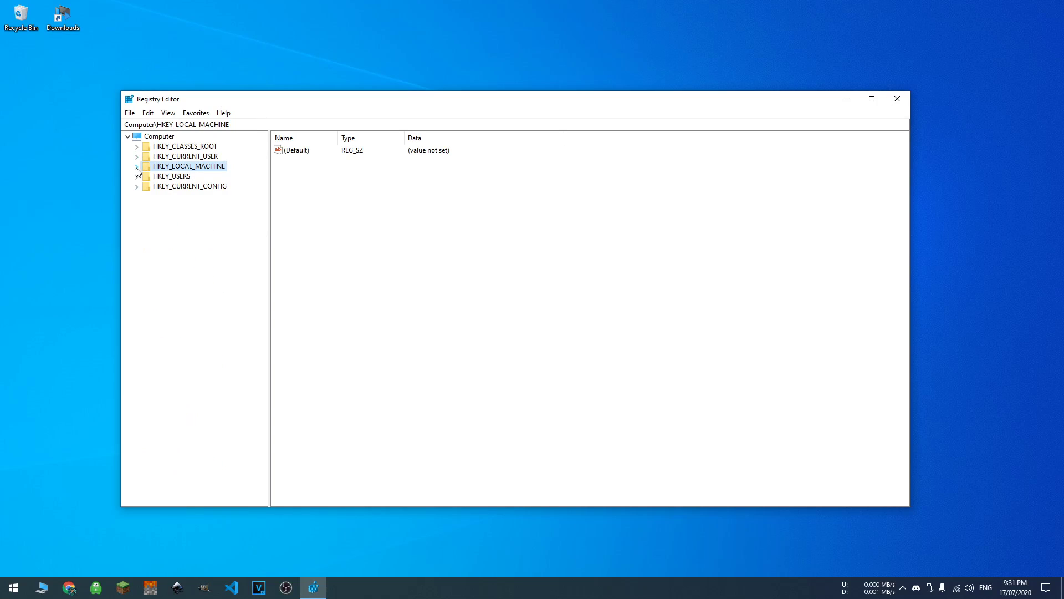
double_click(141, 138)
double_click(142, 138)
left_click(165, 168)
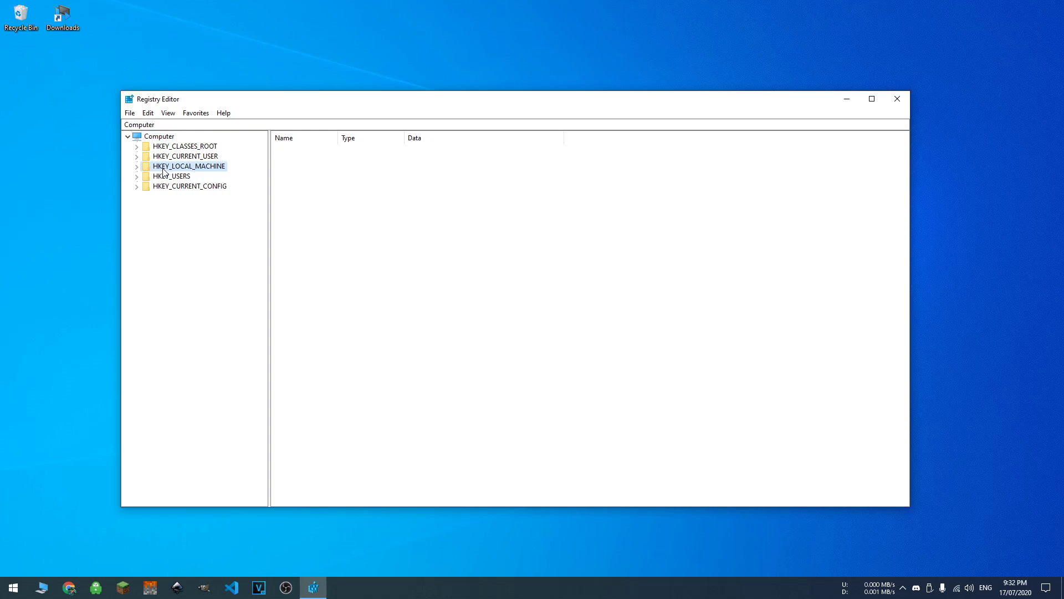
left_click(130, 113)
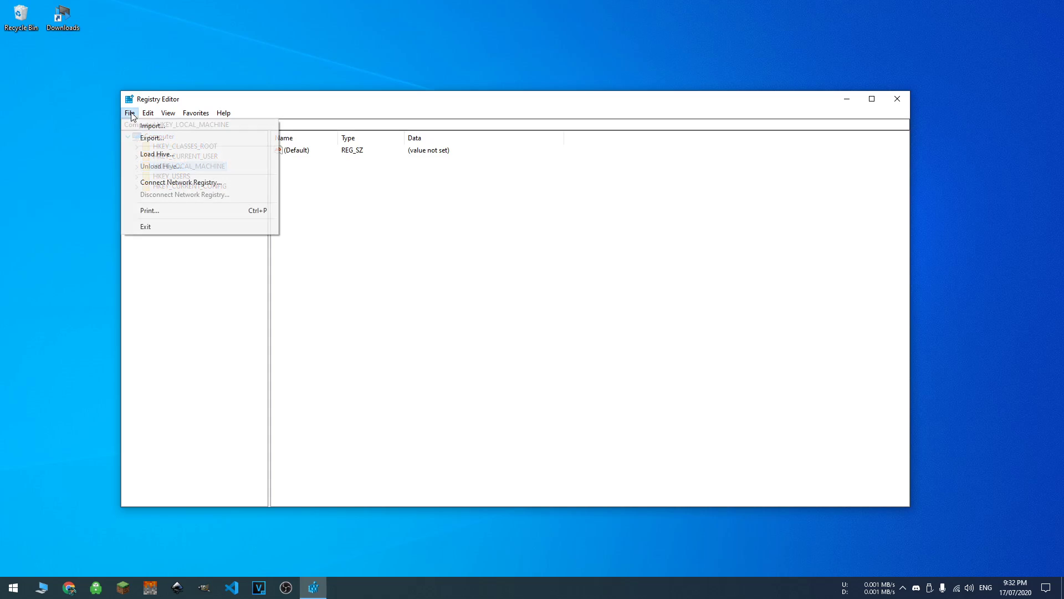
left_click(151, 154)
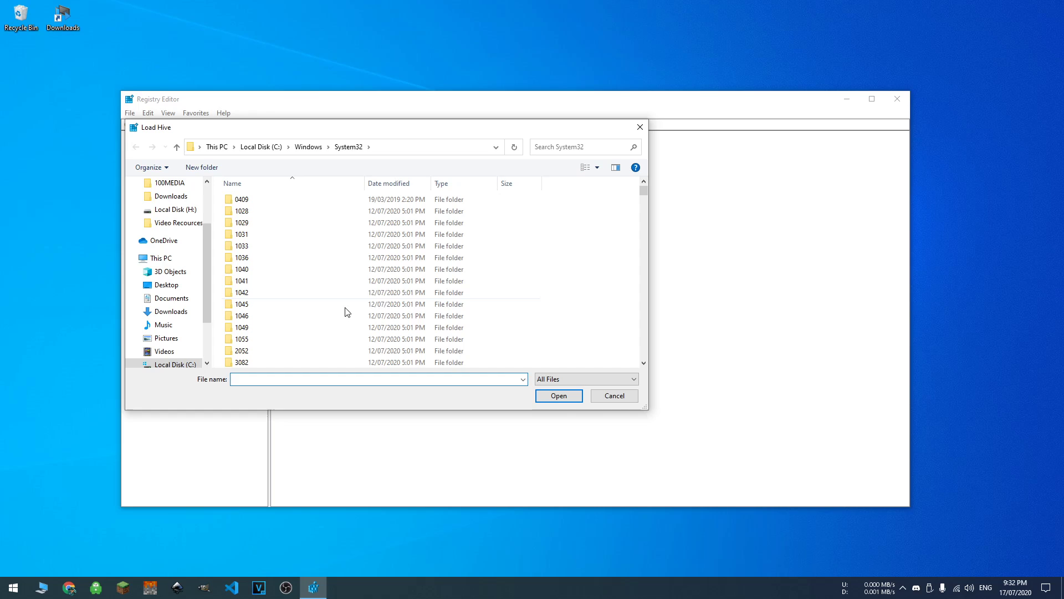
left_click(405, 148)
double_click(204, 150)
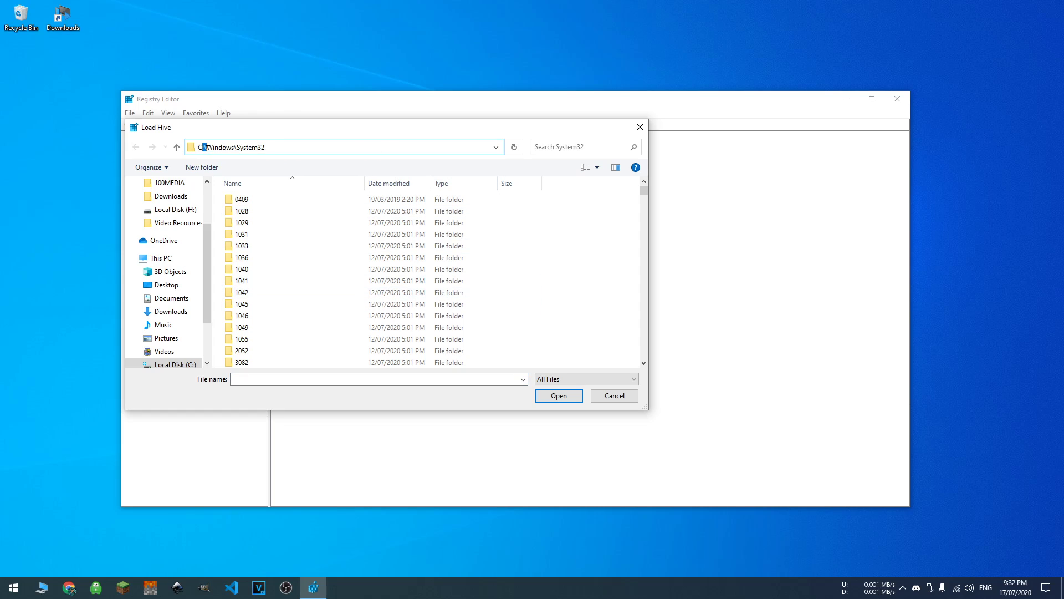
scroll(209, 255, "down", 2)
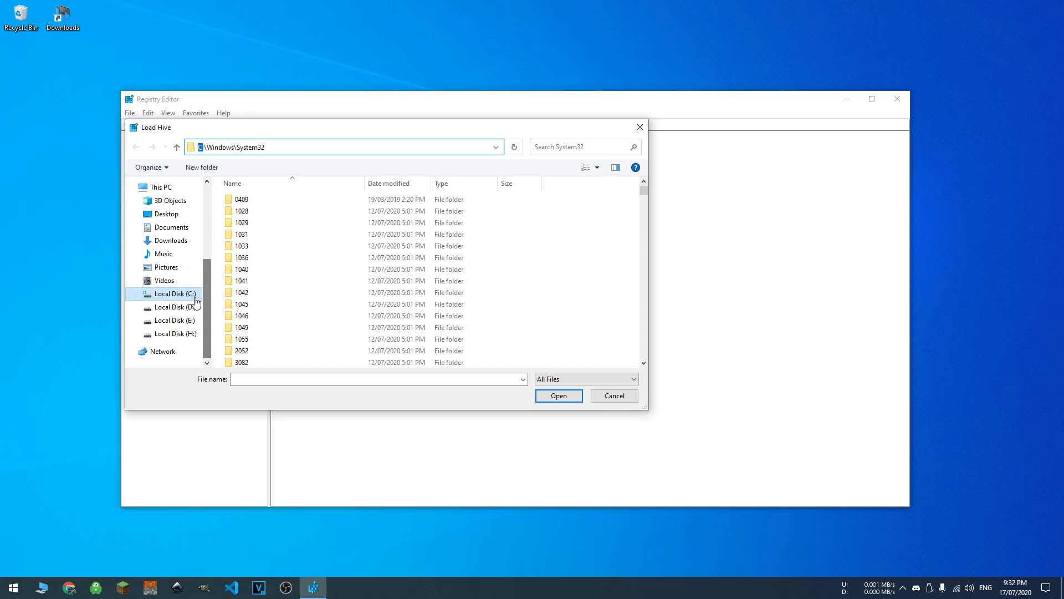
left_click(206, 149)
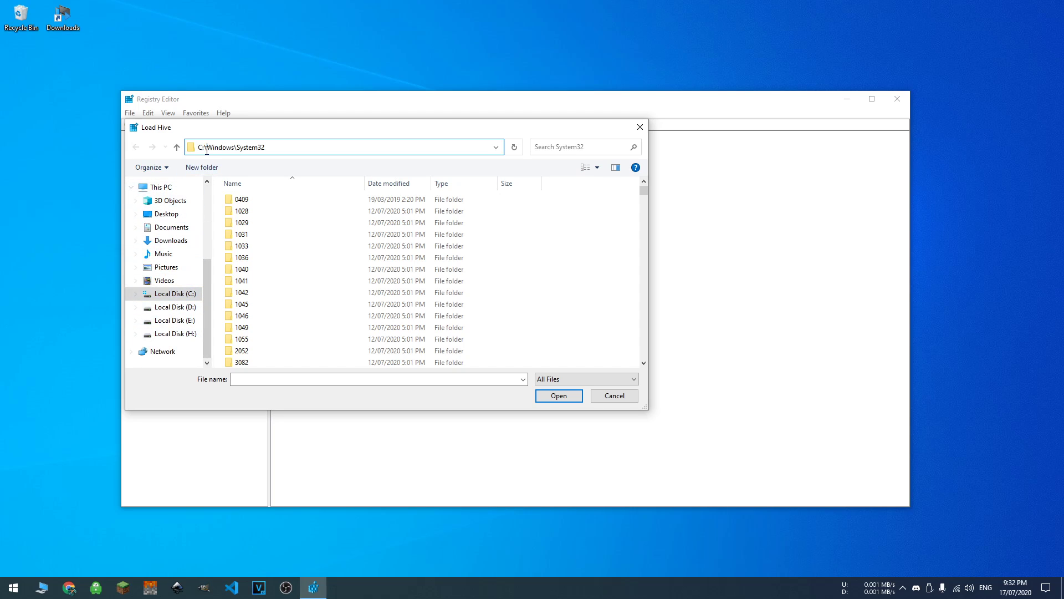
left_click(247, 149)
left_click_drag(644, 189, 646, 193)
scroll(361, 317, "up", 1)
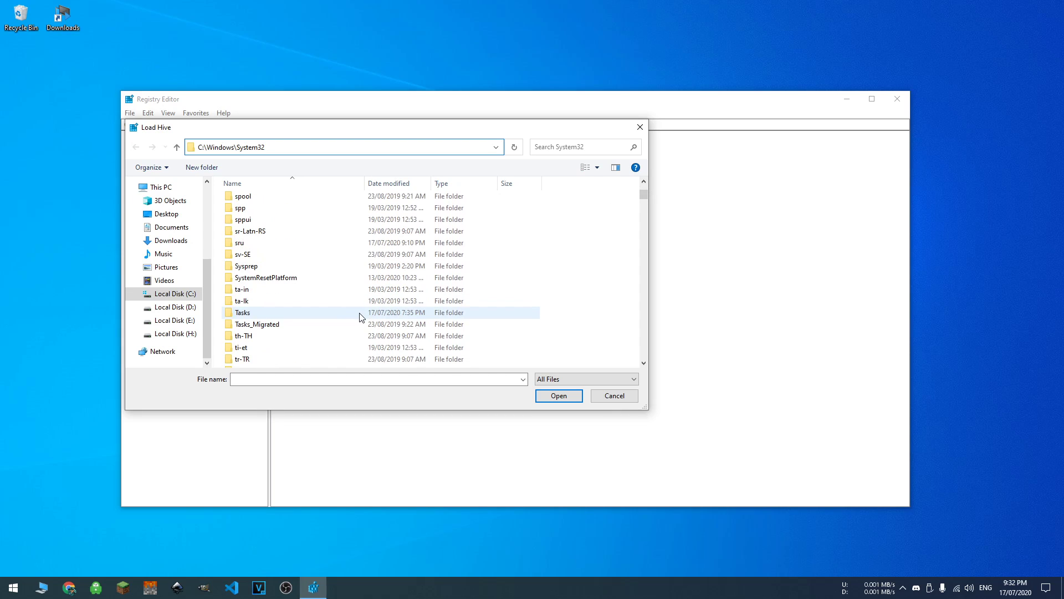
scroll(361, 317, "up", 4)
scroll(360, 317, "down", 4)
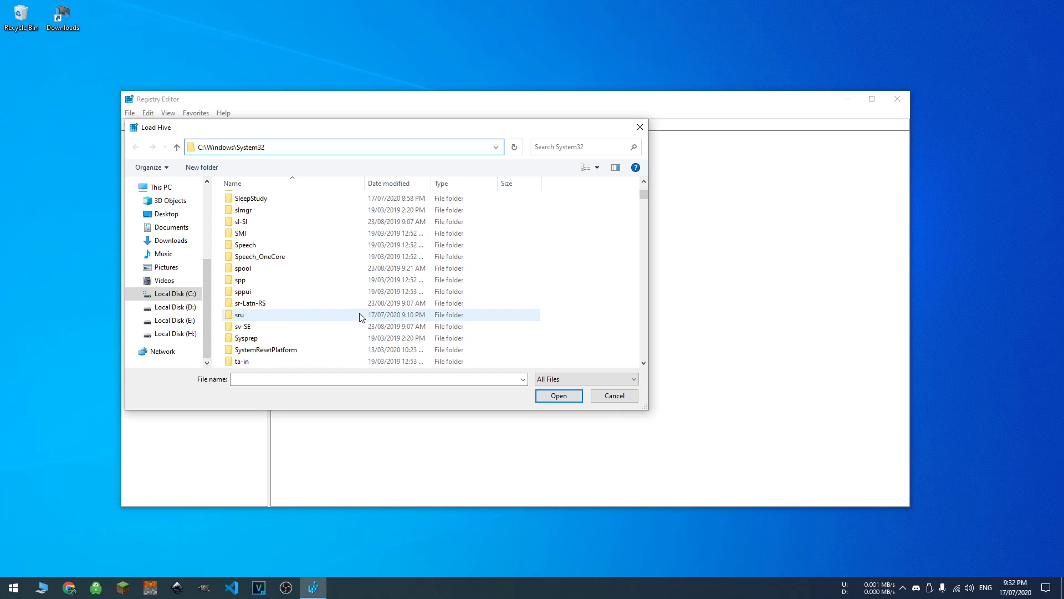
scroll(361, 317, "up", 12)
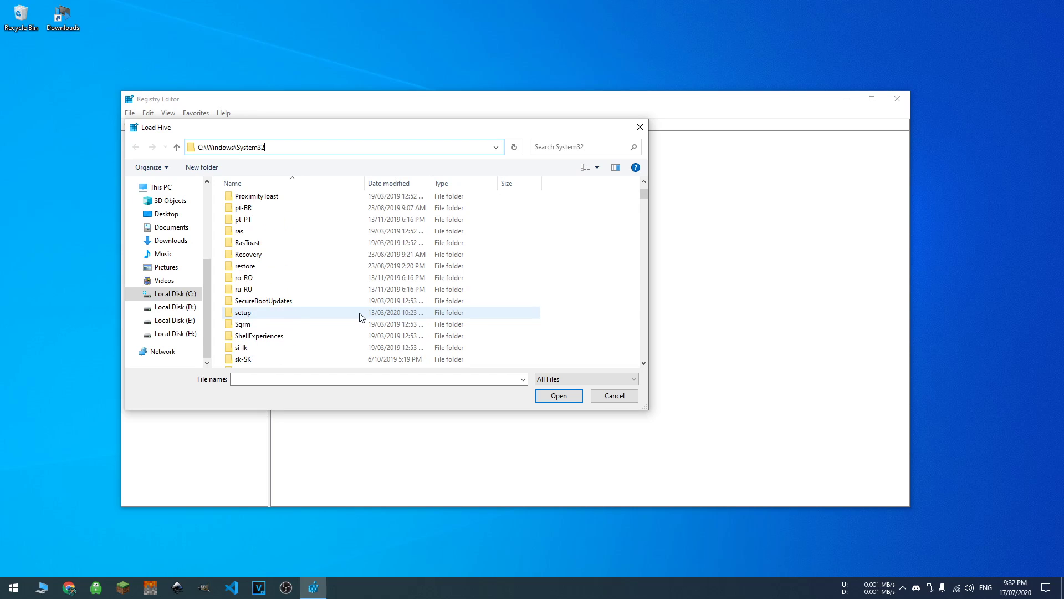
scroll(563, 228, "up", 9)
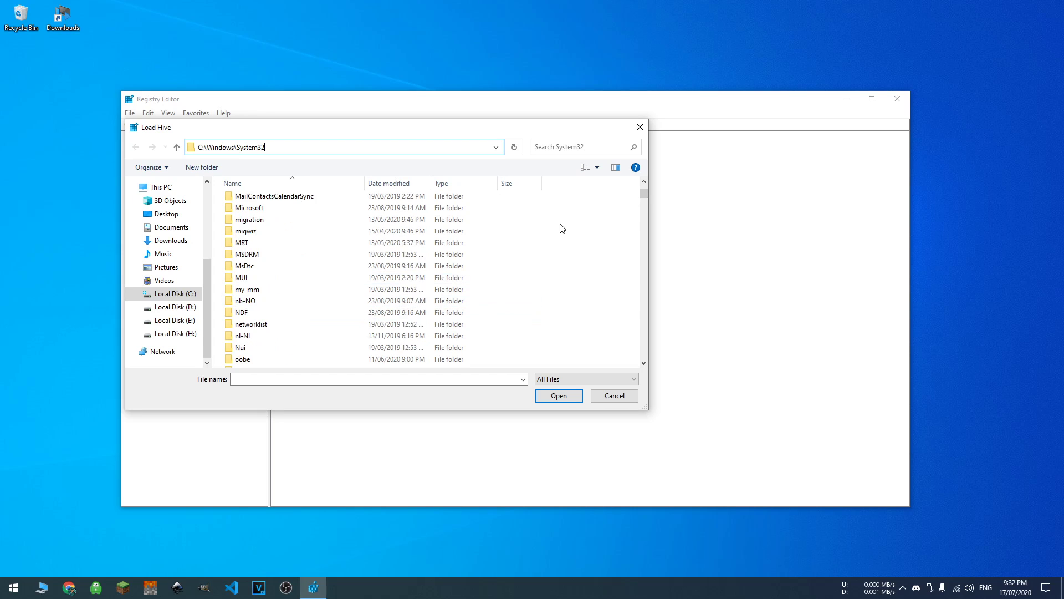
scroll(562, 229, "up", 8)
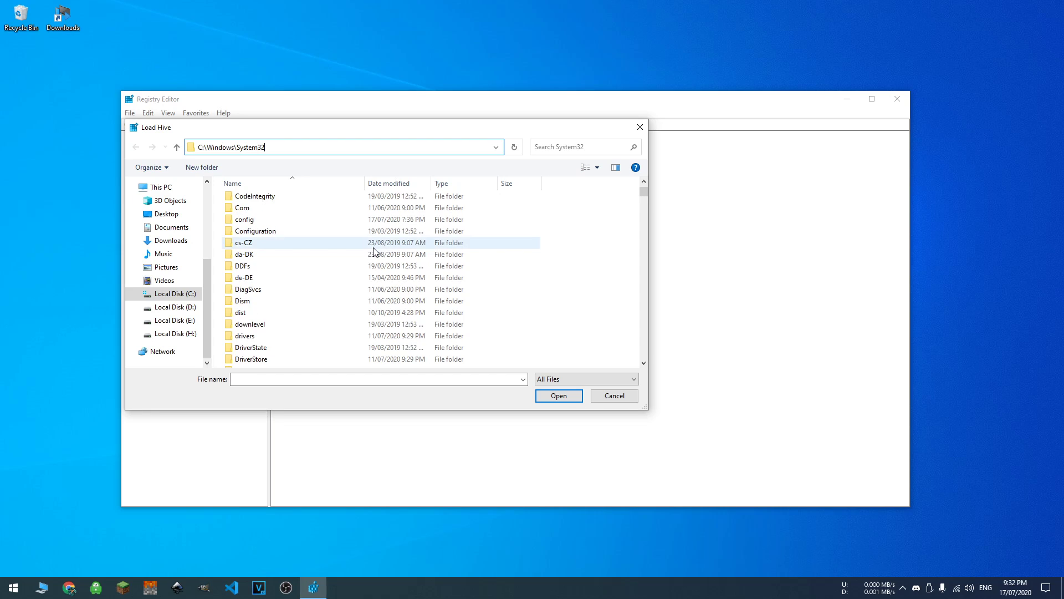
left_click(317, 220)
double_click(317, 219)
scroll(333, 278, "down", 1)
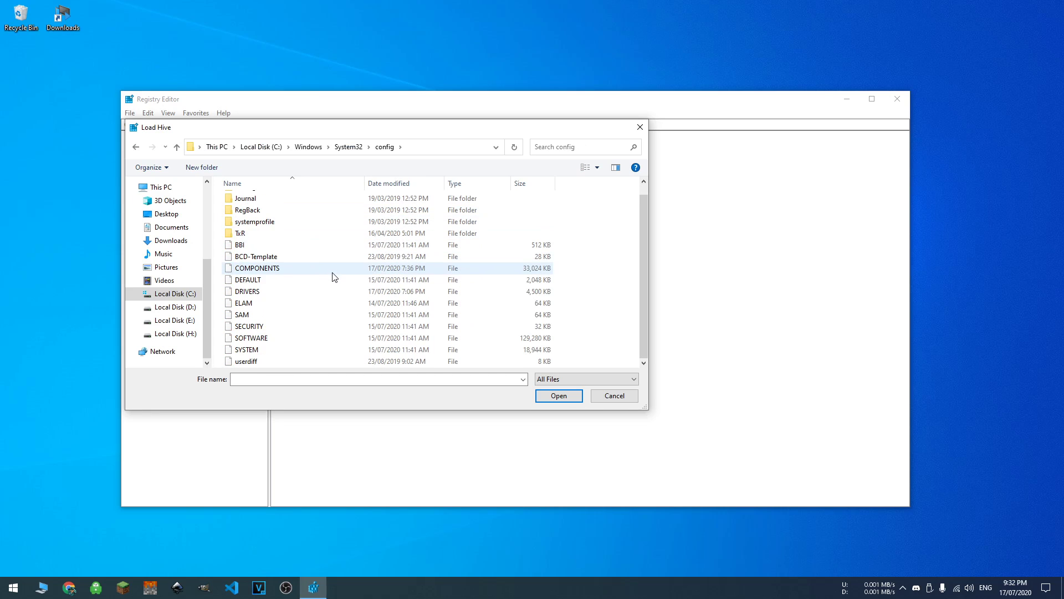
left_click(266, 351)
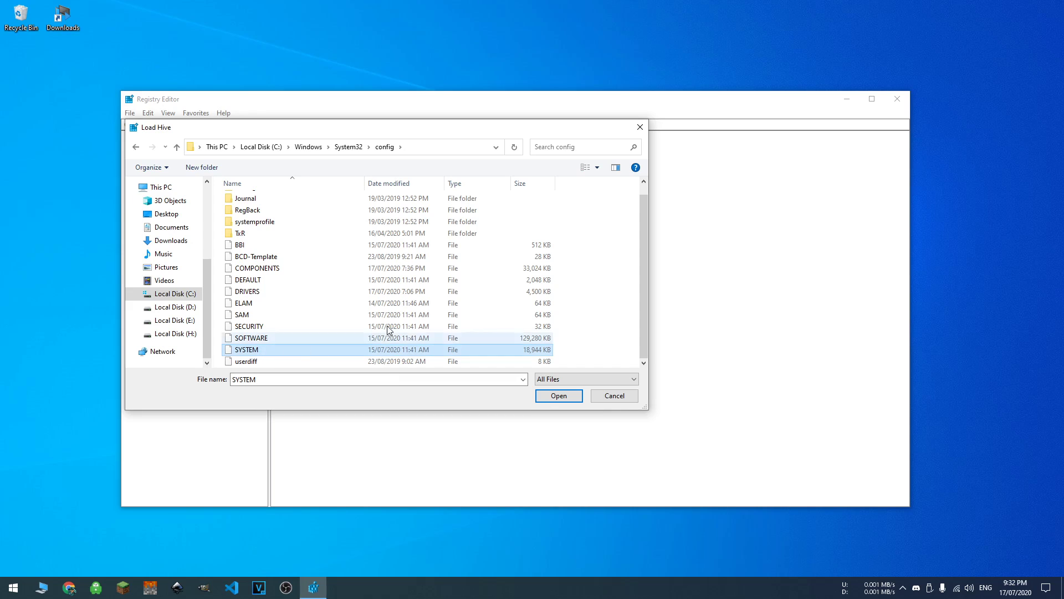
left_click_drag(346, 133, 550, 194)
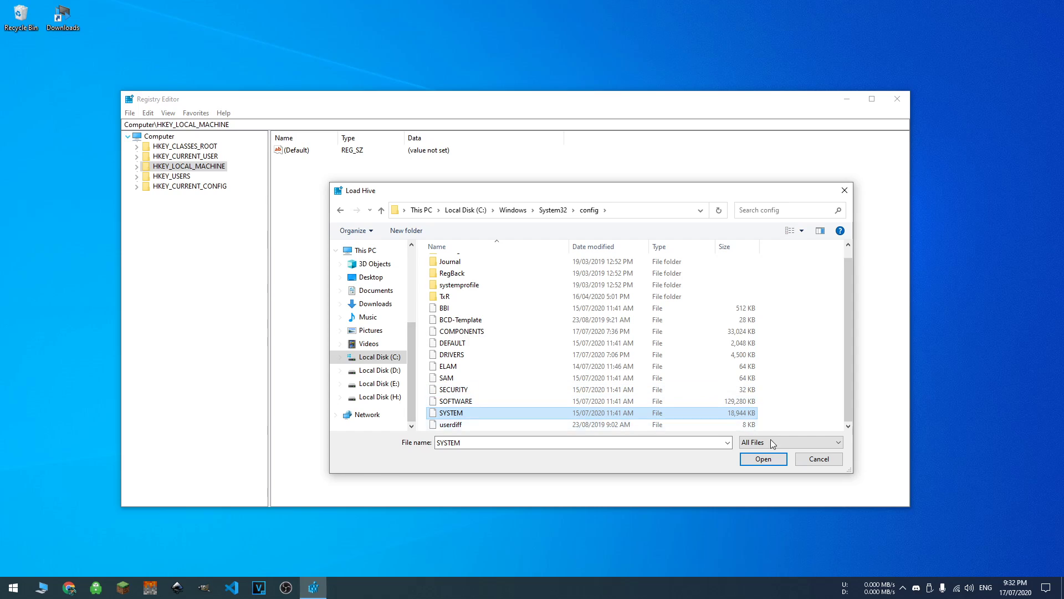
left_click(819, 458)
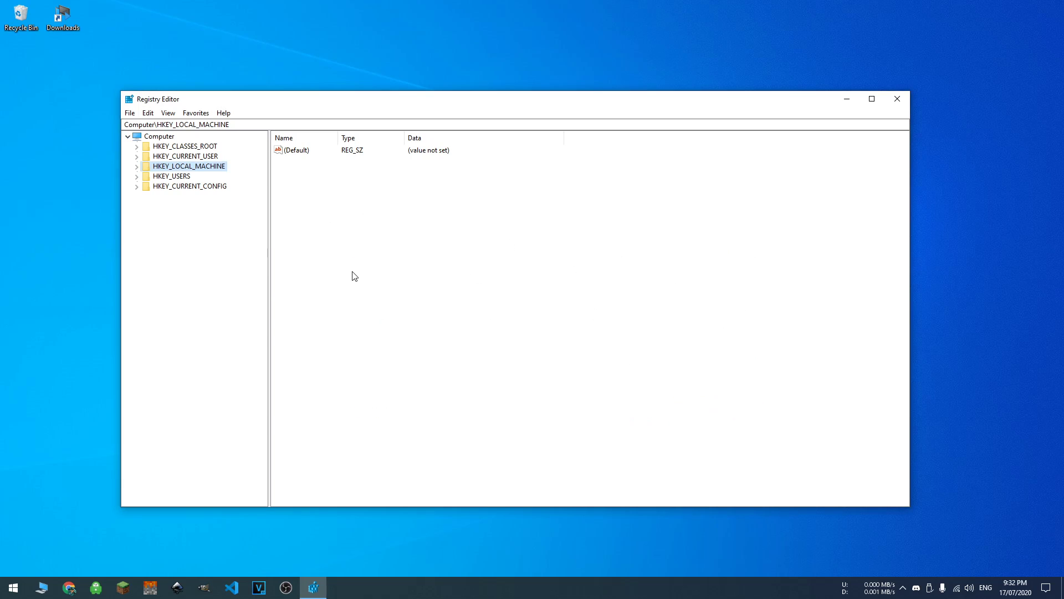
Step: Expand HKEY_LOCAL_MACHINE to list BCD00000000, HARDWARE, SAM, SECURITY, SOFTWARE and SYSTEM
left_click(137, 167)
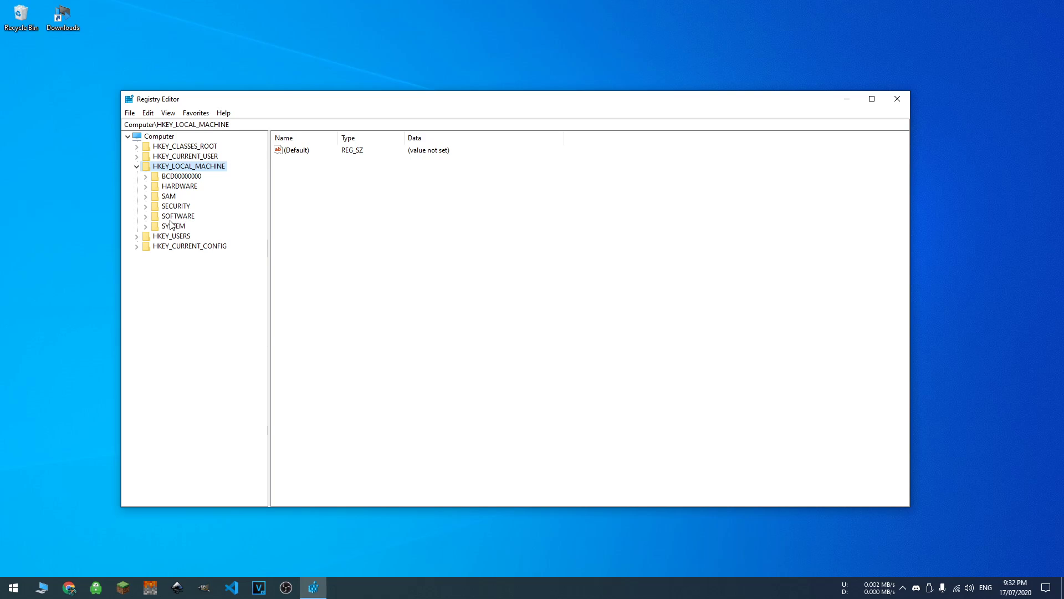
Step: Expand SYSTEM and compare ControlSet001 with CurrentControlSet, peeking at its Services key
double_click(173, 227)
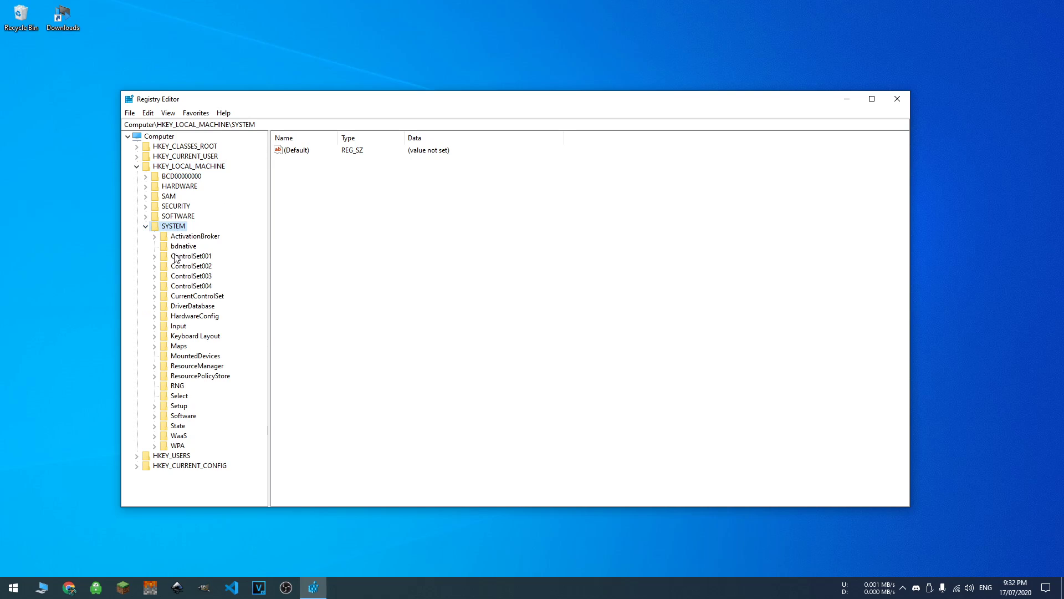
left_click(189, 257)
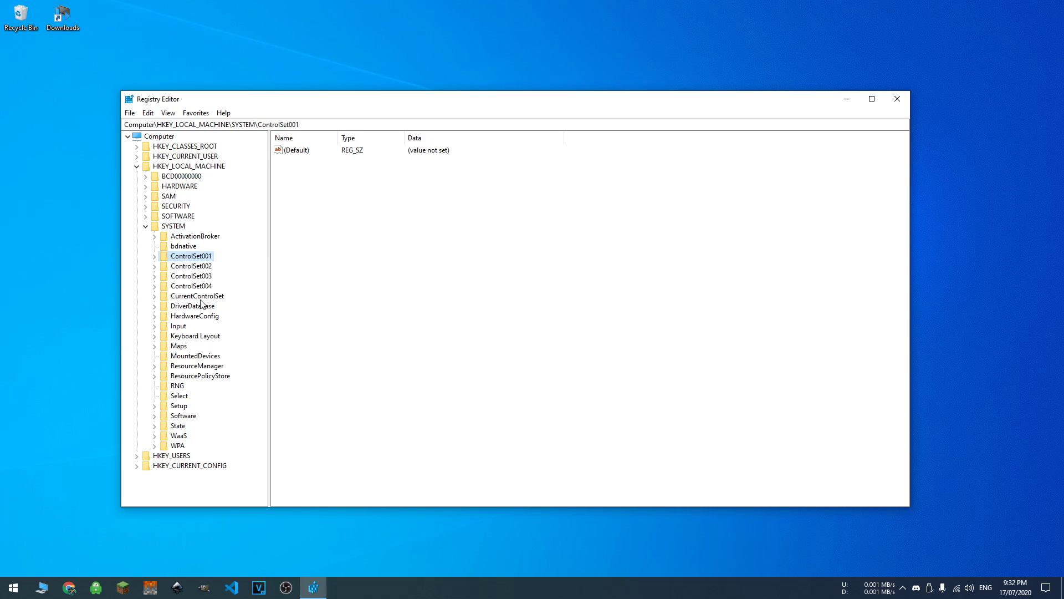
left_click(200, 297)
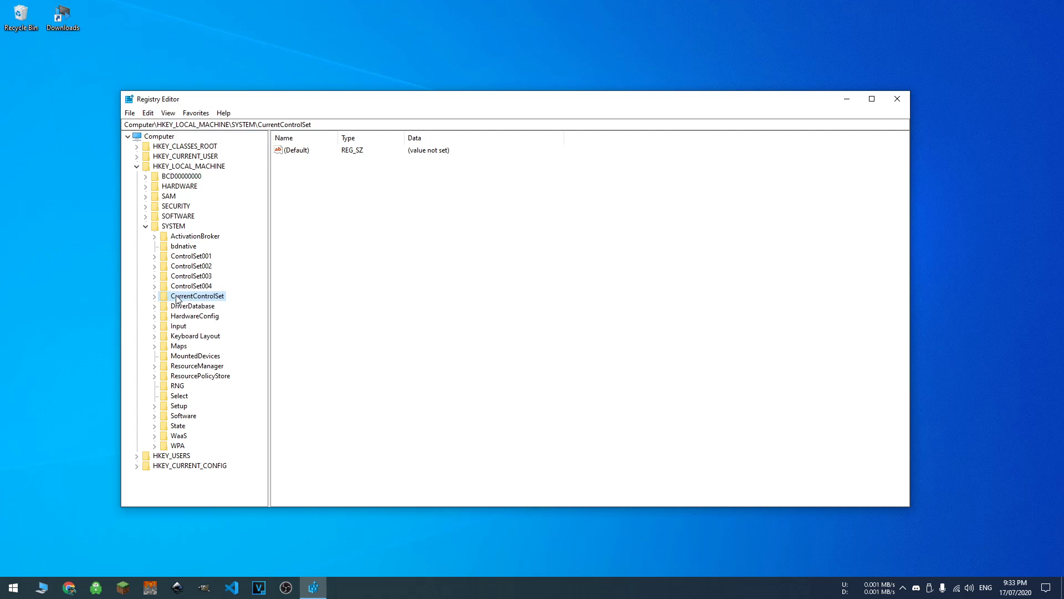
left_click(193, 257)
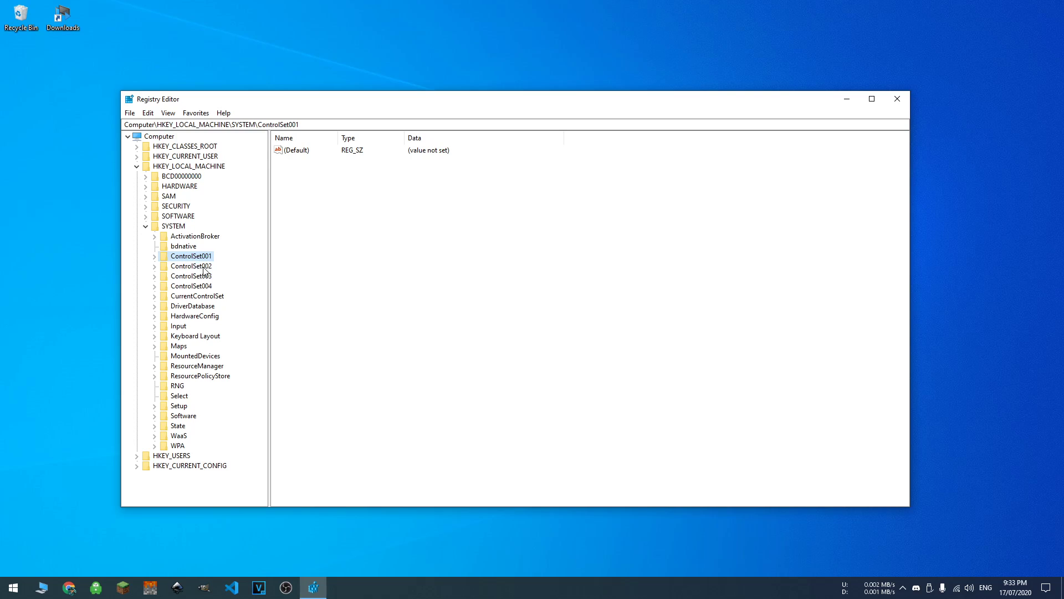
left_click(155, 296)
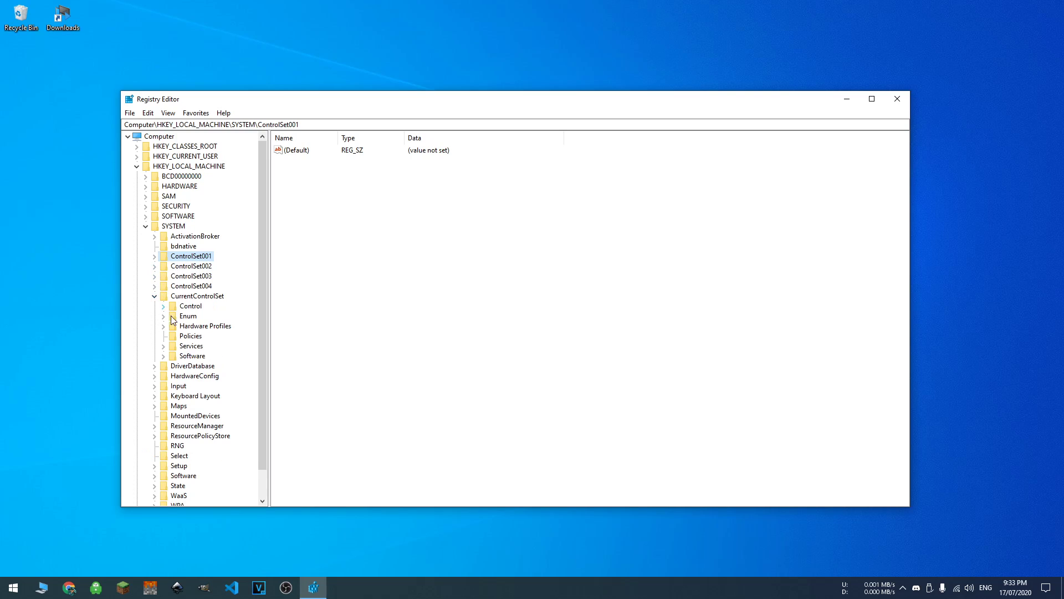
left_click(191, 347)
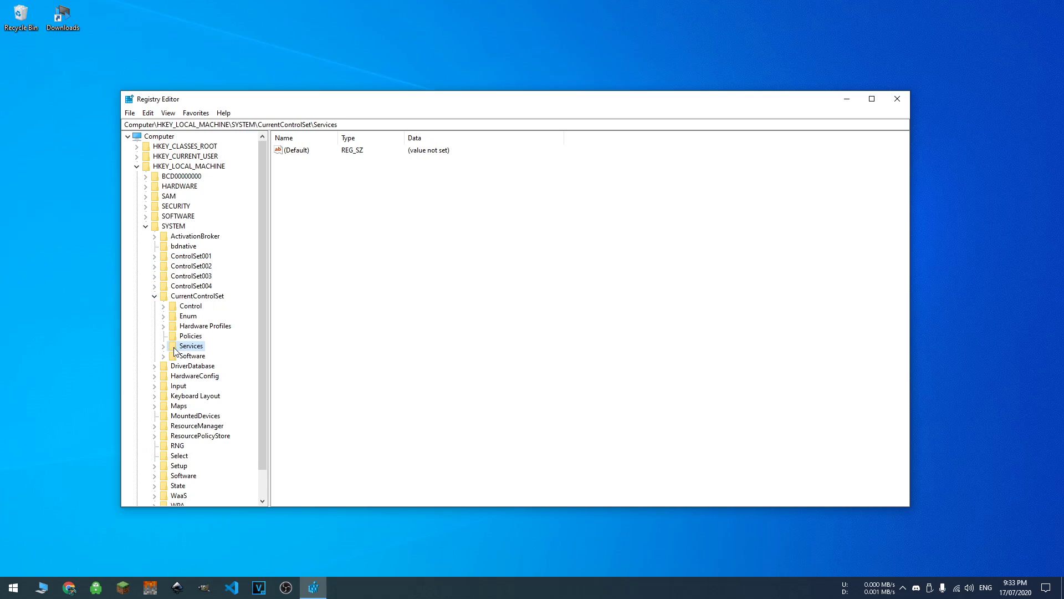
left_click(180, 256)
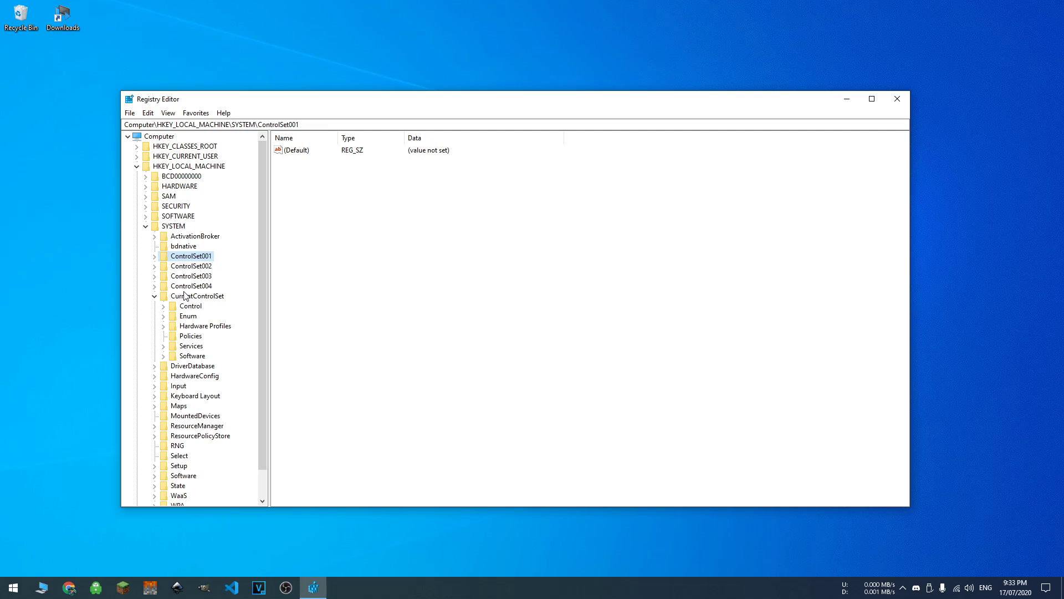
Step: Inspect ControlSet001, ControlSet002 and ControlSet003, fold them up, and select CurrentControlSet
left_click(154, 256)
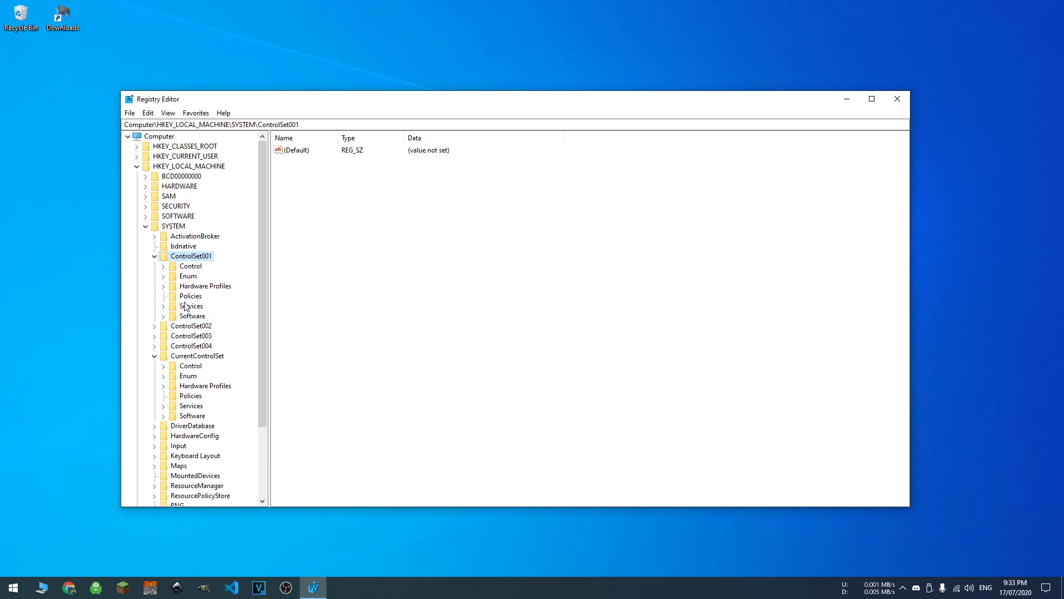
left_click(155, 256)
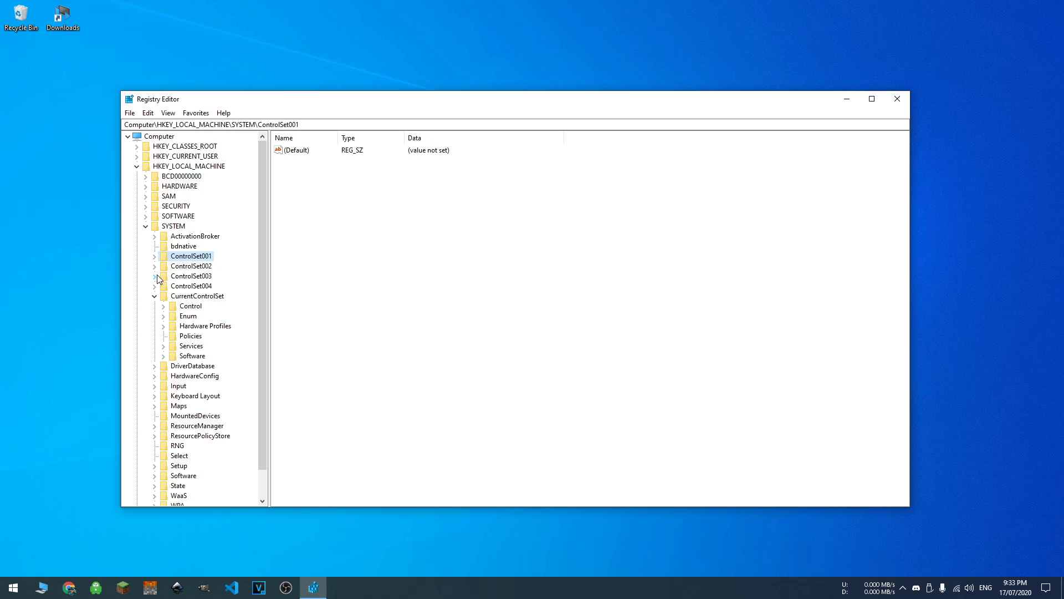
left_click(156, 276)
left_click(155, 266)
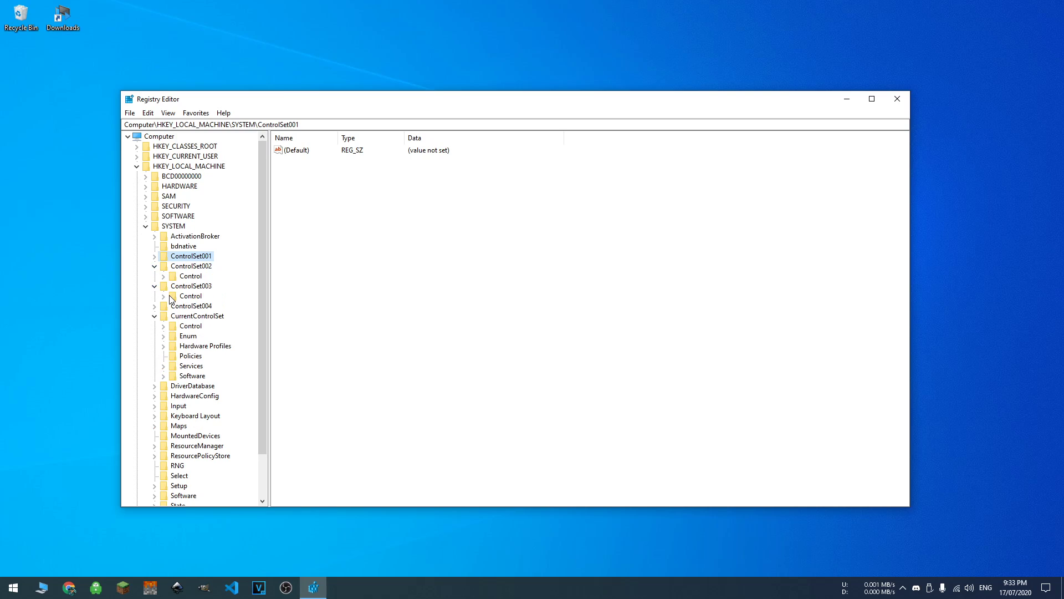
left_click(164, 297)
left_click(164, 296)
left_click(155, 267)
left_click(155, 276)
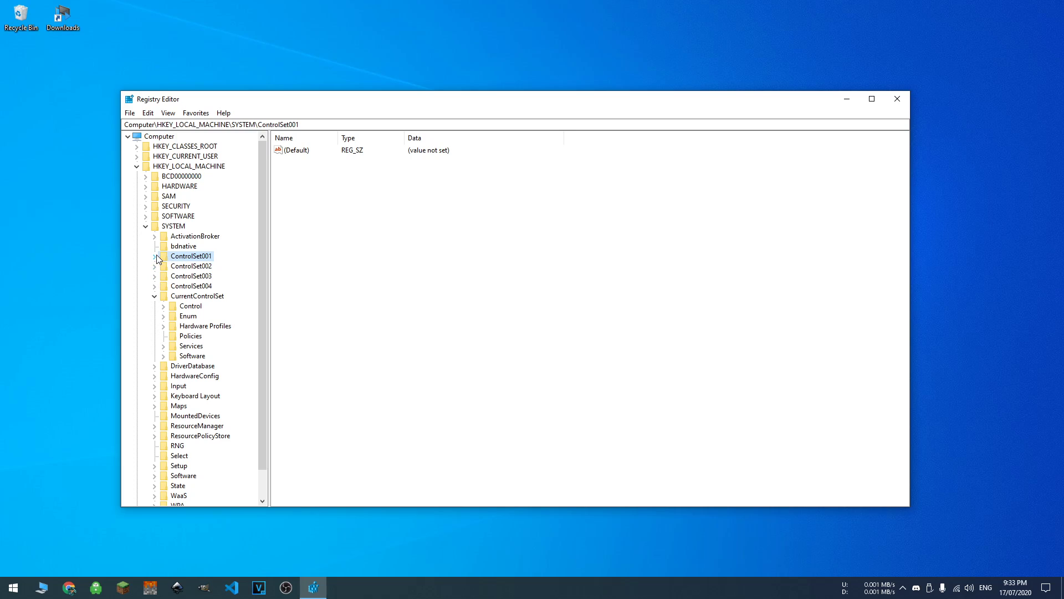
left_click(155, 256)
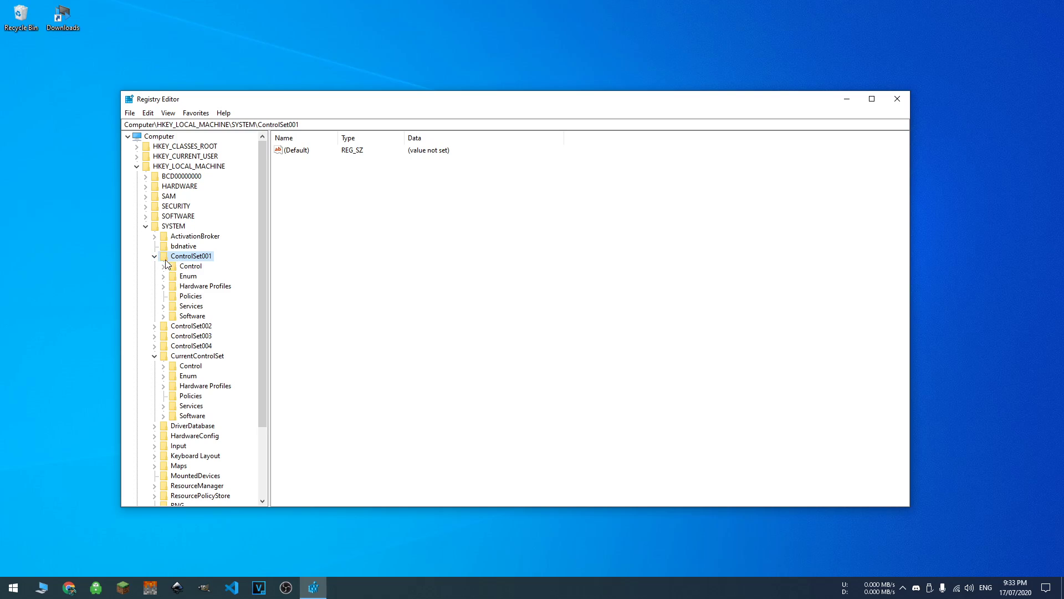
left_click(156, 256)
left_click(184, 296)
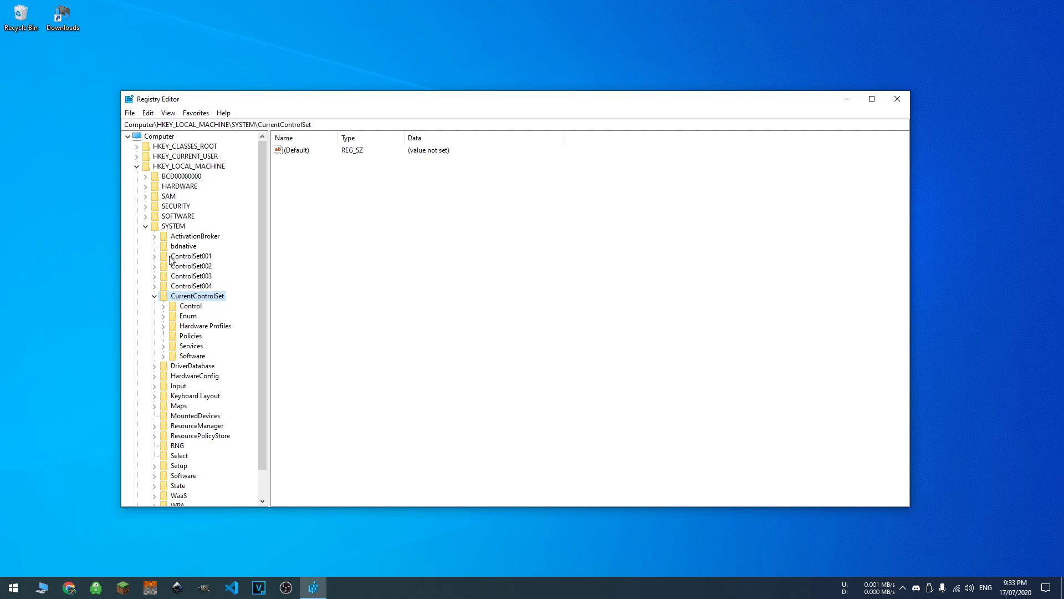
Step: Expand Services under CurrentControlSet and scroll up to the A entries like AFD and ALG
left_click(163, 346)
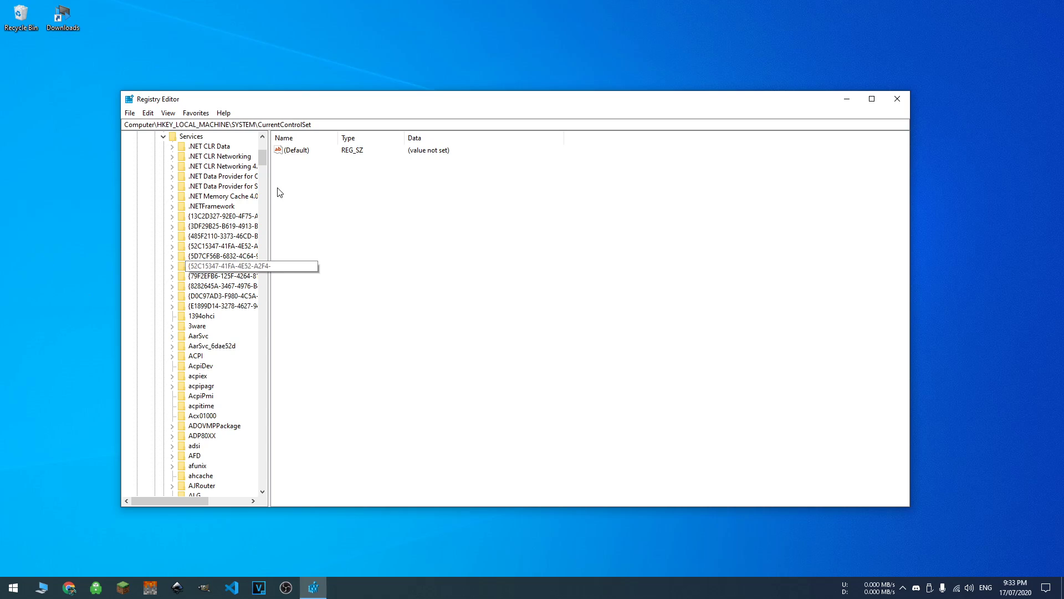
left_click_drag(262, 161, 272, 205)
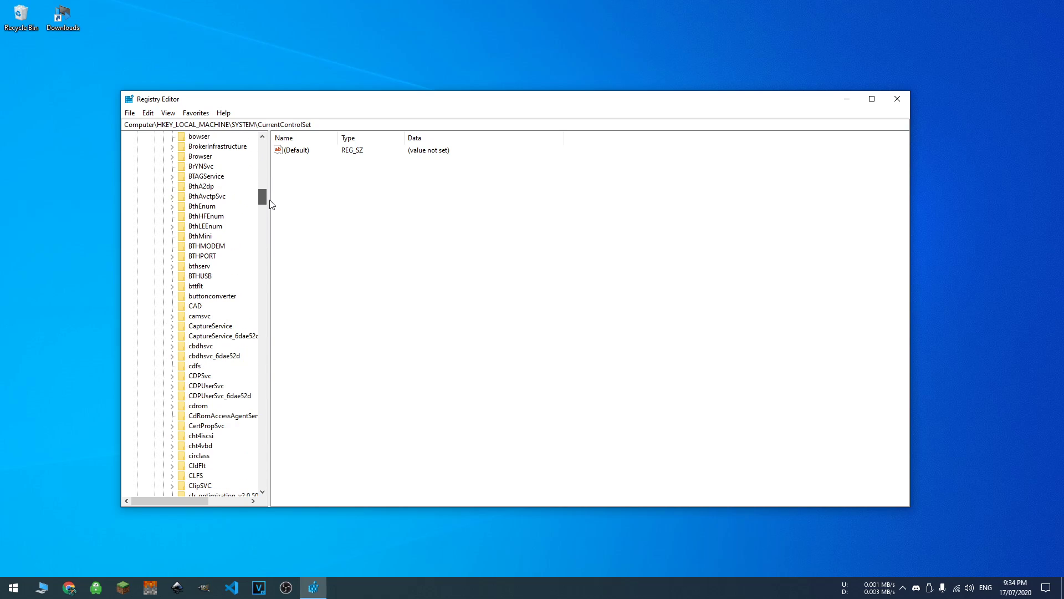
scroll(237, 230, "up", 12)
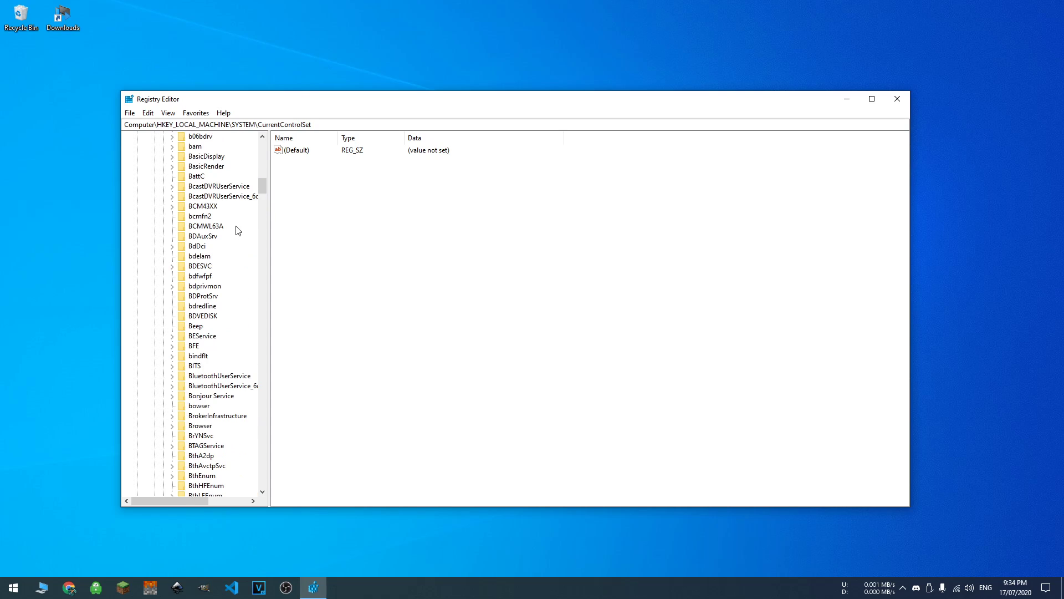
scroll(238, 230, "up", 2)
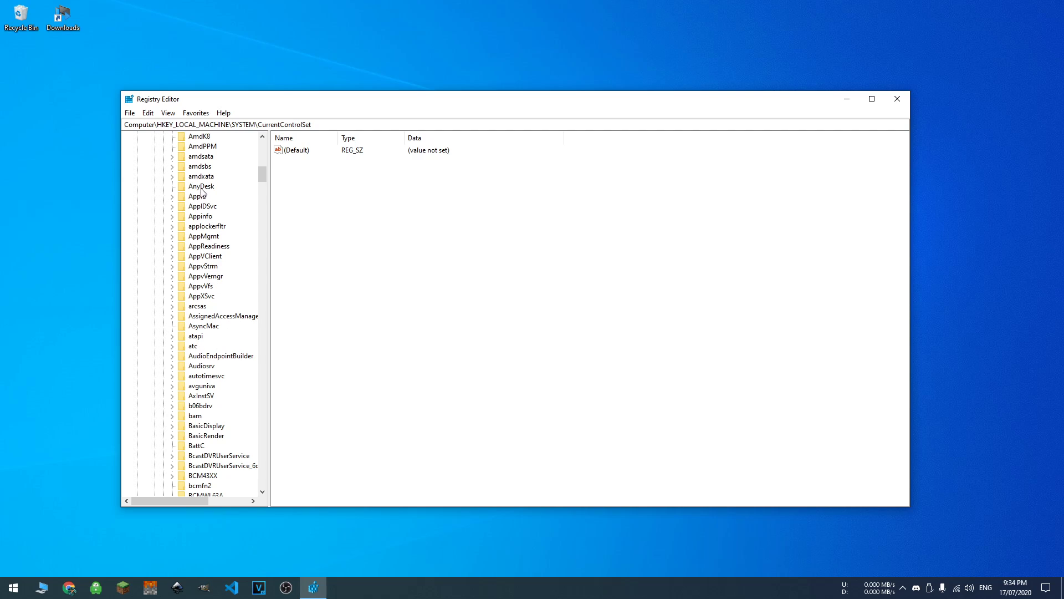
scroll(201, 195, "up", 4)
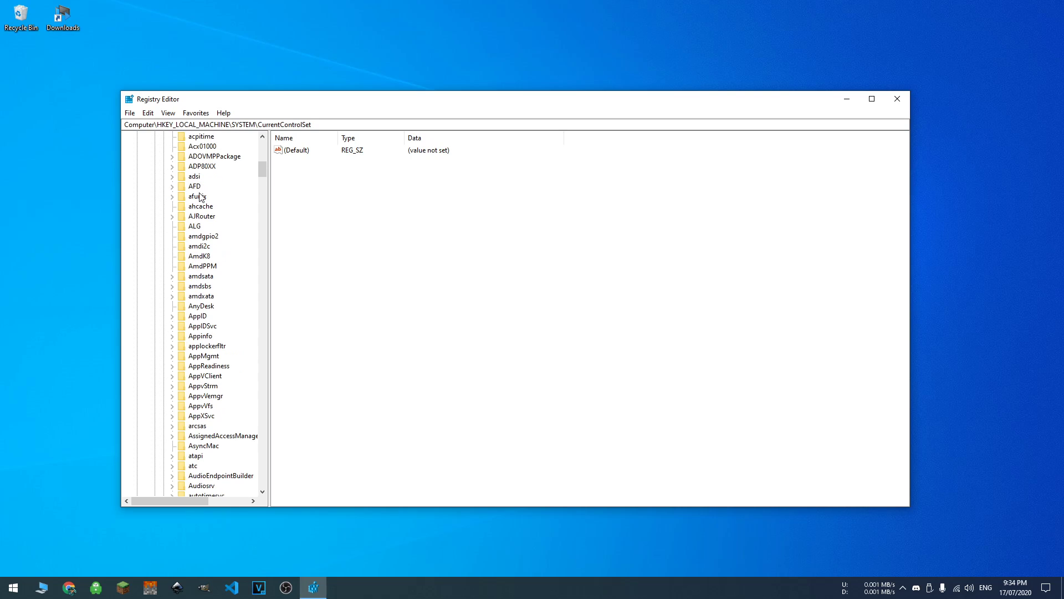
Step: Check the ALG service's Start DWORD in Edit DWORD and cancel, leaving it at 3
left_click(192, 227)
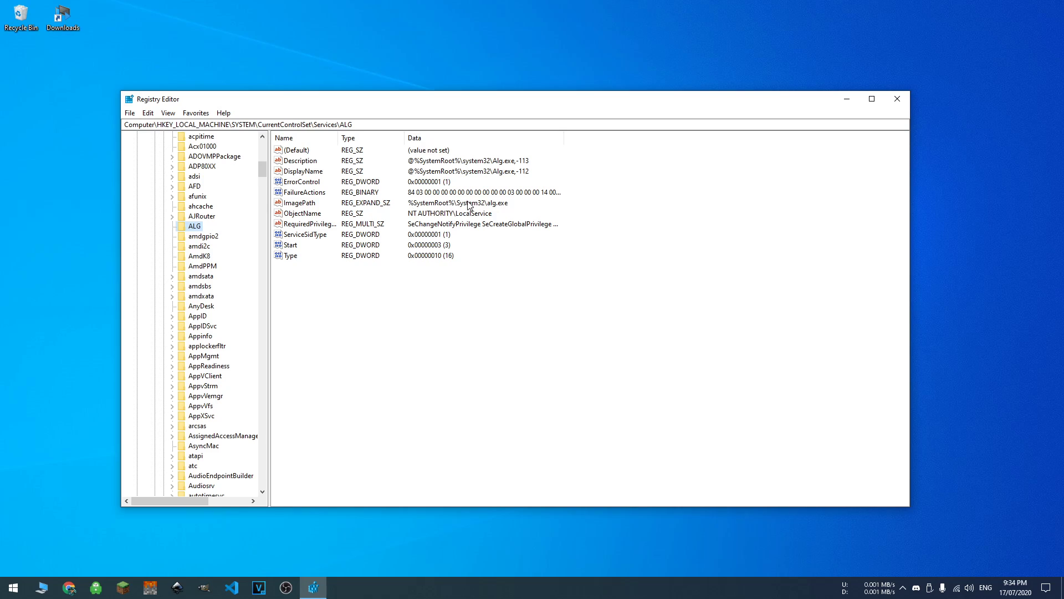
left_click(289, 245)
double_click(296, 248)
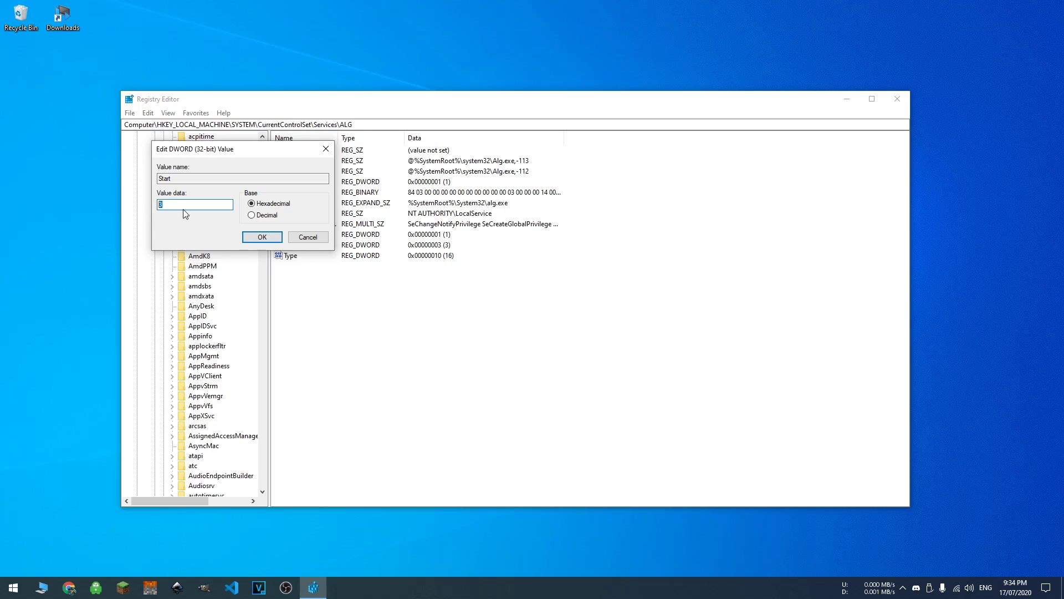
left_click(300, 238)
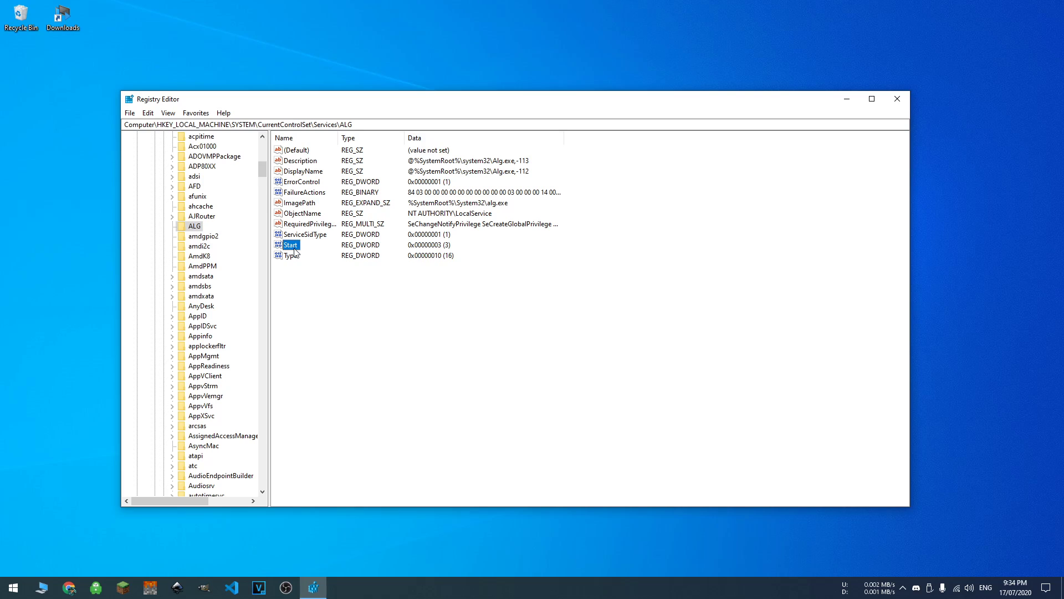
Step: Collapse Services, CurrentControlSet and SYSTEM back to a single SYSTEM key
scroll(218, 252, "up", 3)
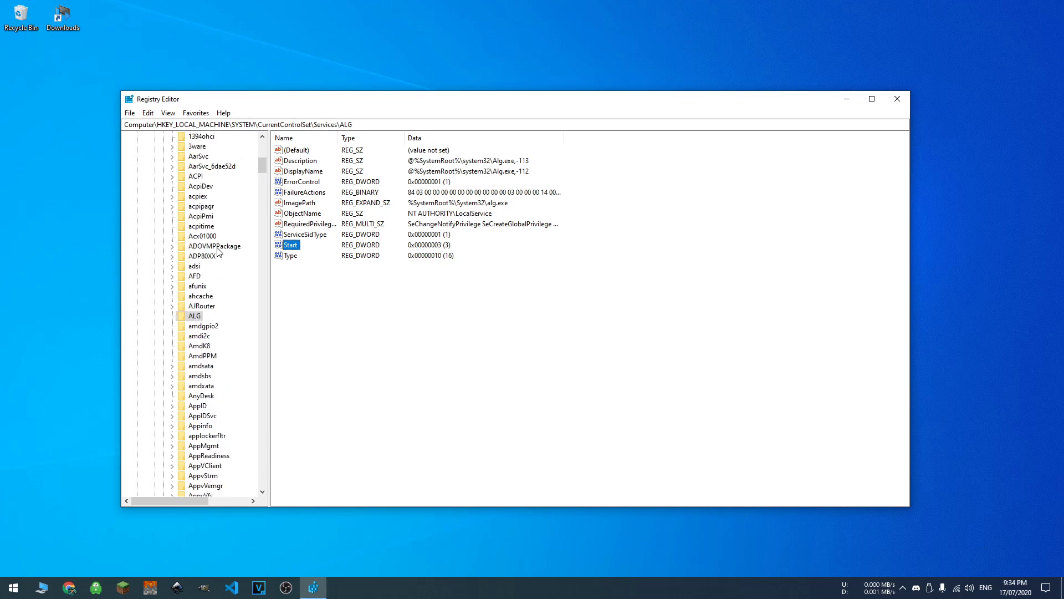
scroll(218, 252, "up", 6)
left_click(163, 256)
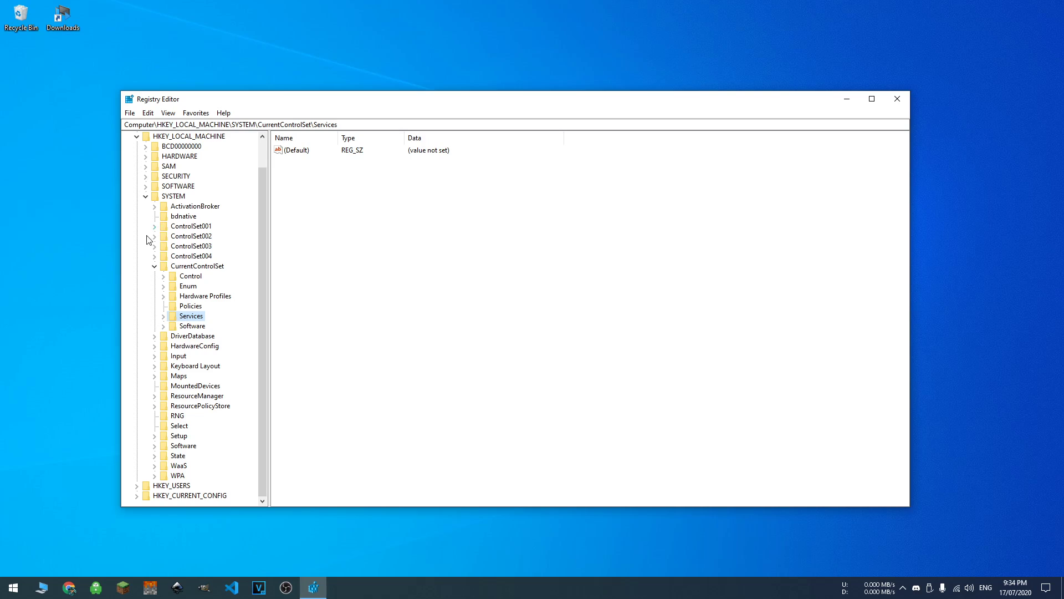
left_click(155, 267)
left_click(145, 226)
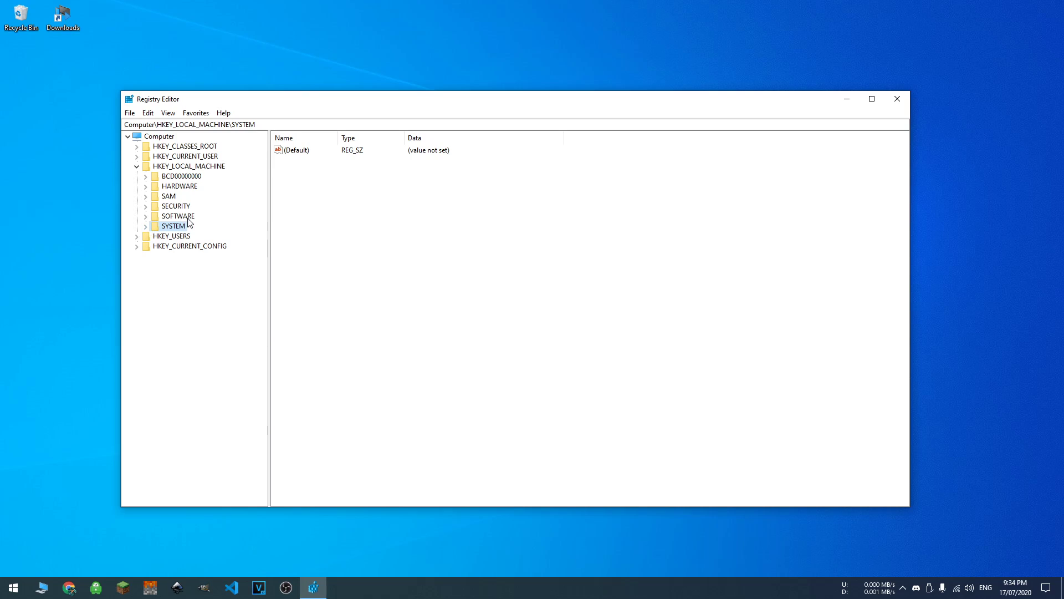
Step: Close Registry Editor without choosing any File menu command
key("alt+f")
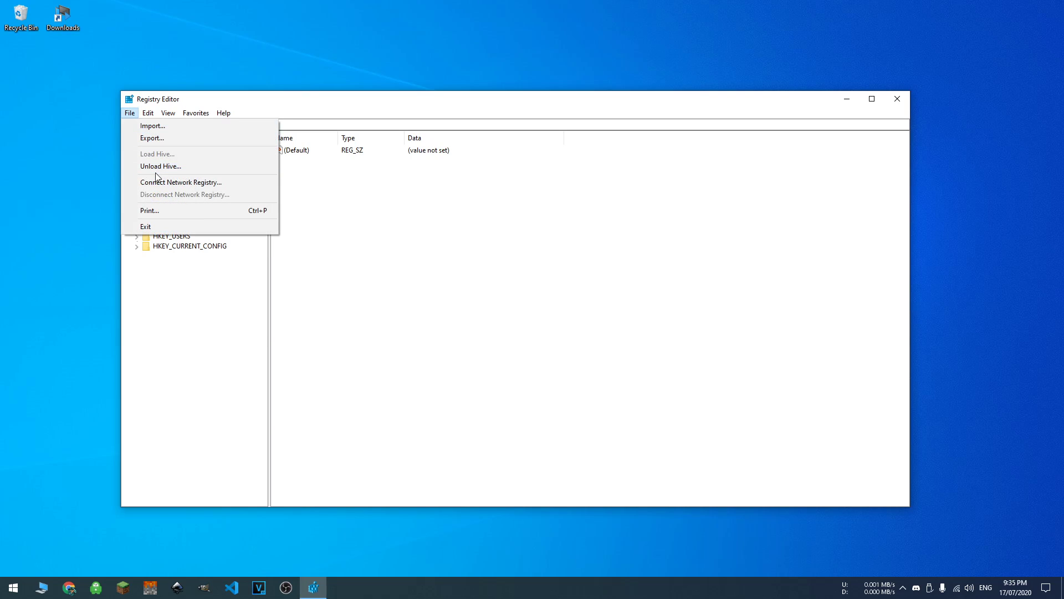
key("Escape")
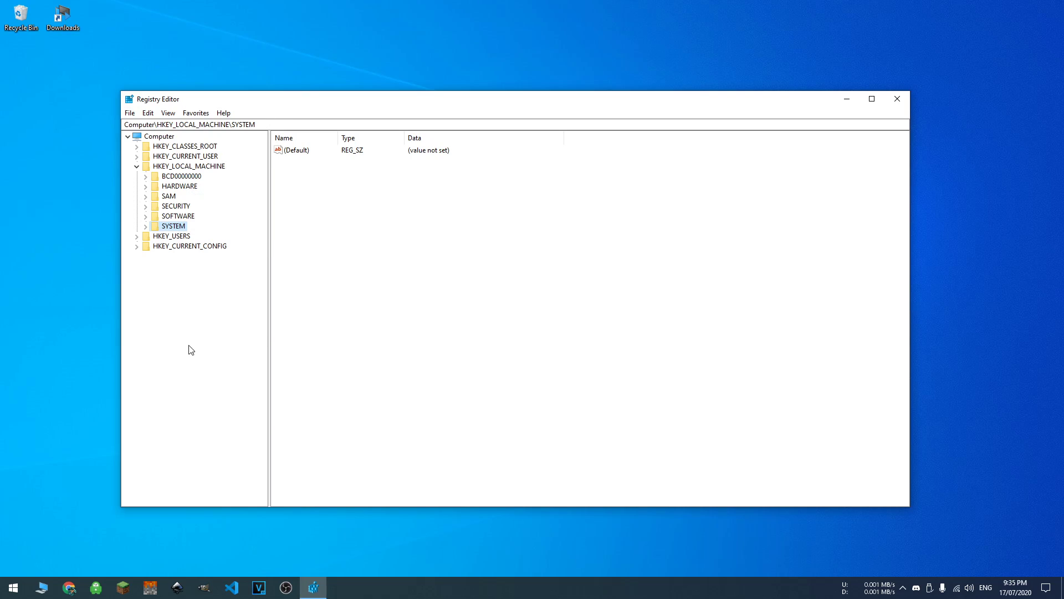
left_click(898, 99)
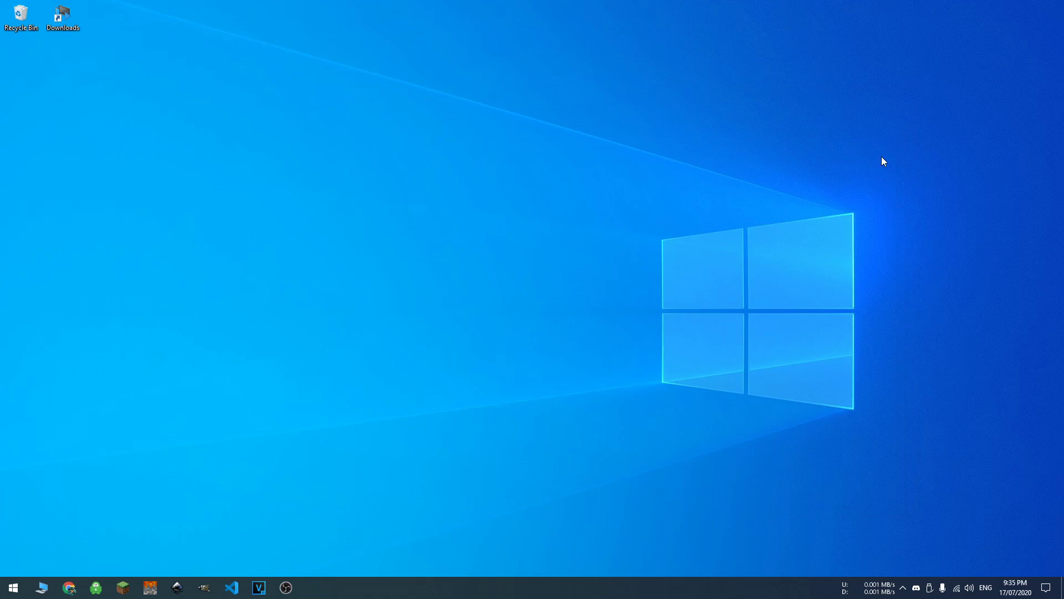